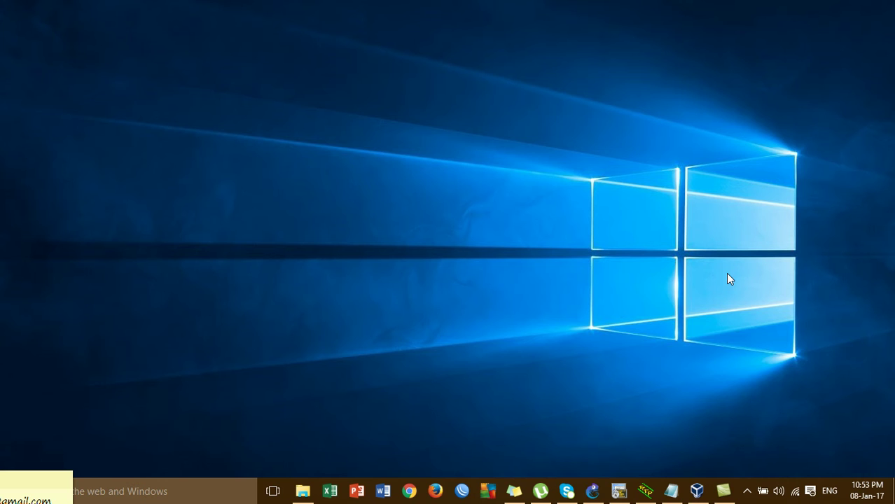
Open the tutorial notes file, place the caret on its third line, then hide it.
{"action": "left_click", "coordinate": [670, 490]}
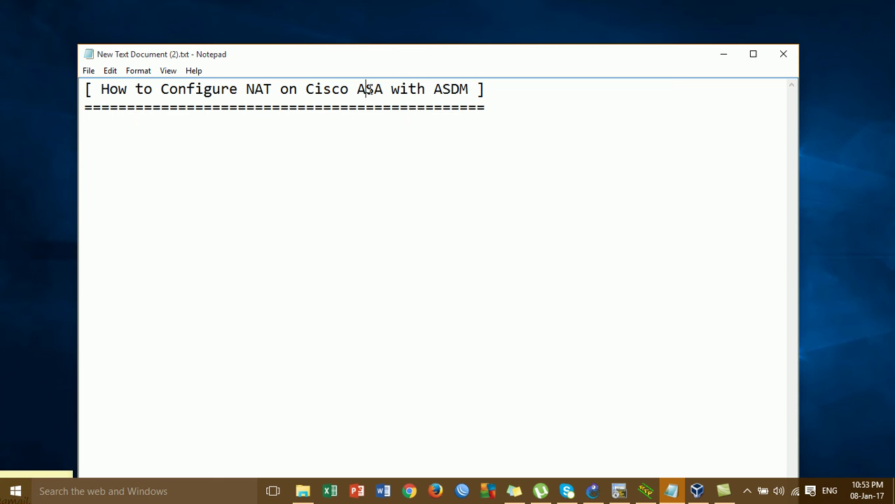
{"action": "left_click", "coordinate": [472, 91]}
{"action": "left_click", "coordinate": [606, 141]}
{"action": "left_click", "coordinate": [722, 57]}
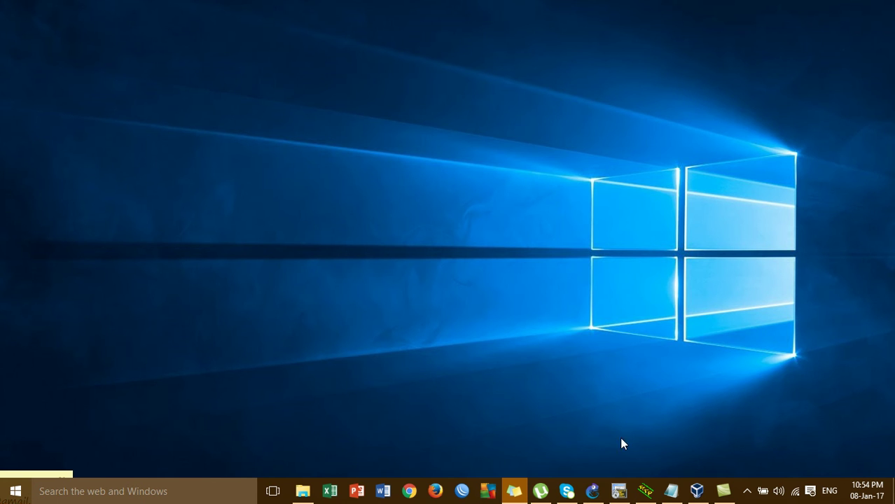
Run 'show run' in the ASA-2 SecureCRT session to list its interface configuration.
{"action": "left_click", "coordinate": [594, 492]}
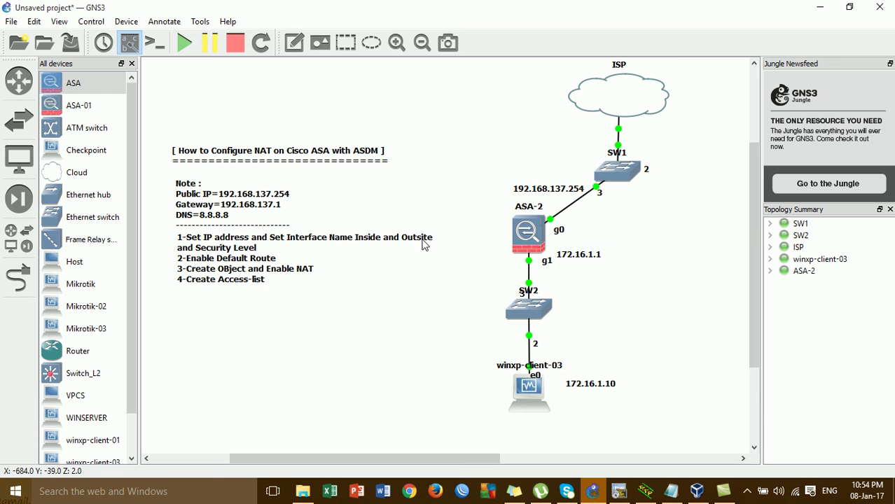
{"action": "left_click", "coordinate": [619, 490]}
{"action": "key", "text": "Return"}
{"action": "key", "text": "Return"}
{"action": "type", "text": "sh"}
{"action": "key", "text": "Tab"}
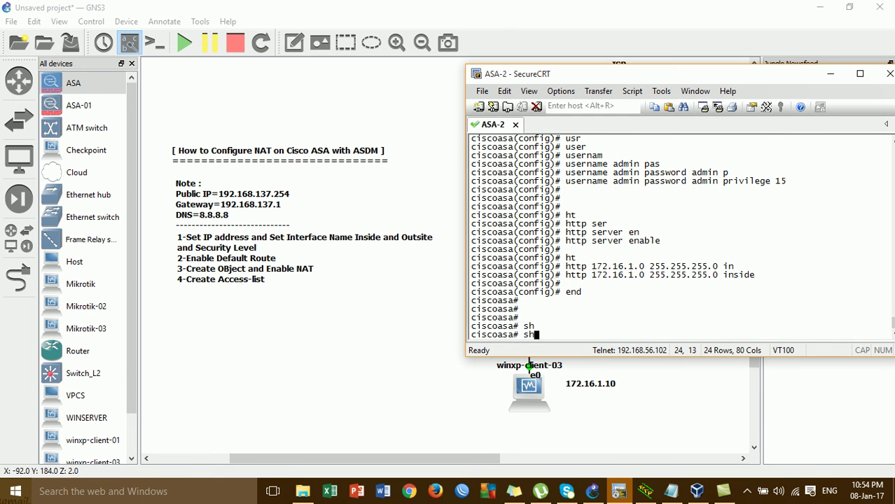
{"action": "type", "text": "ow run"}
{"action": "key", "text": "Return"}
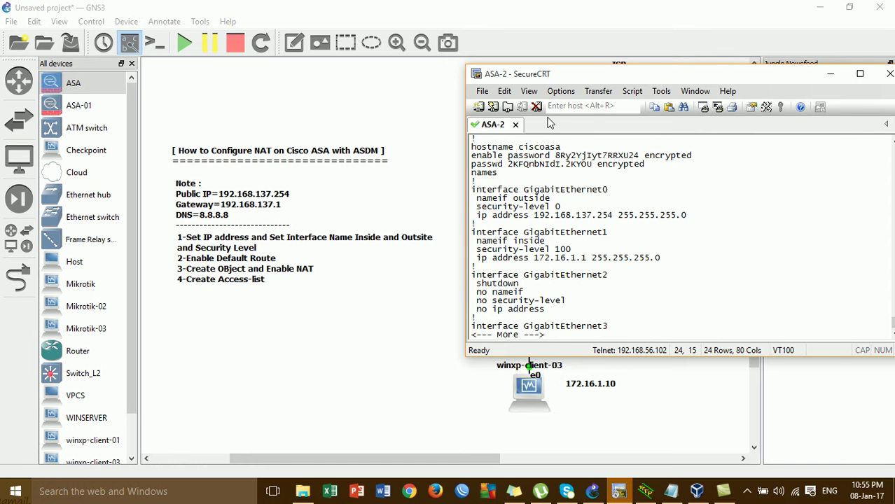
Move the terminal aside and page through the running configuration to its end.
{"action": "left_click_drag", "start_coordinate": [551, 78], "coordinate": [721, 72]}
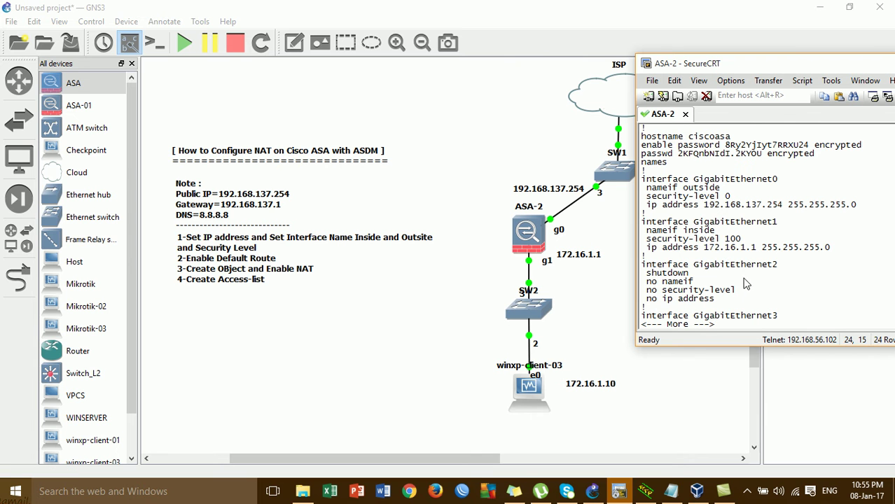
{"action": "key", "text": "space"}
{"action": "key", "text": "space"}
{"action": "key", "text": "space"}
{"action": "key", "text": "space"}
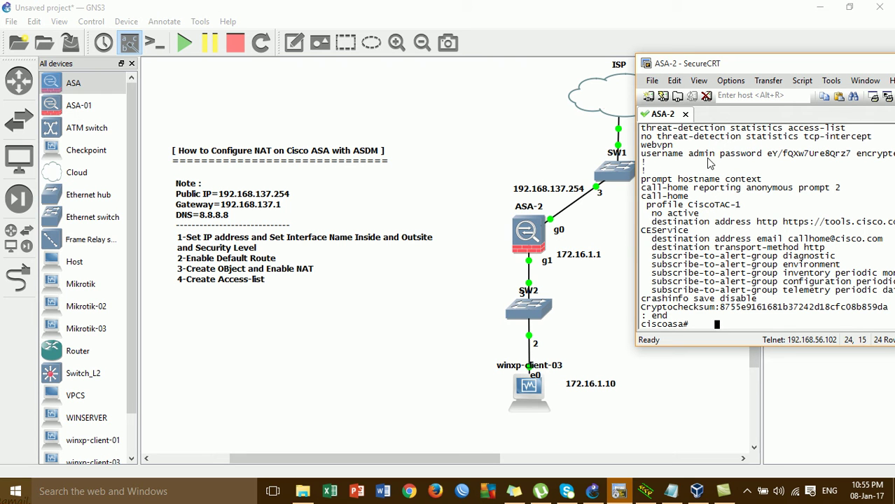
Add a GNS3 canvas note with the ASDM username and password beneath the task list.
{"action": "left_click", "coordinate": [514, 131]}
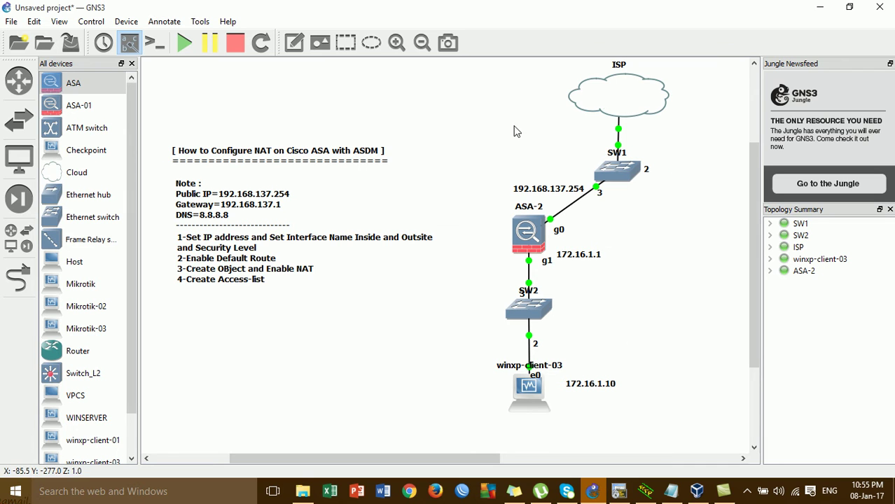
{"action": "left_click", "coordinate": [294, 43]}
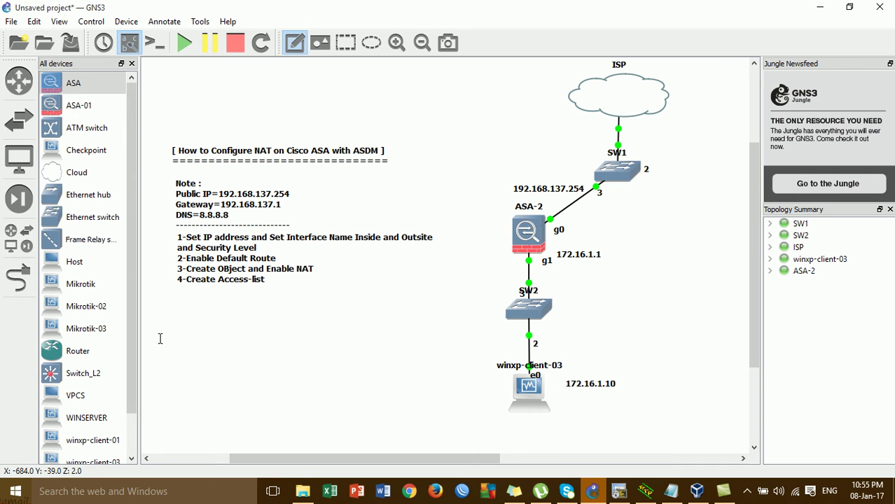
{"action": "left_click", "coordinate": [184, 335]}
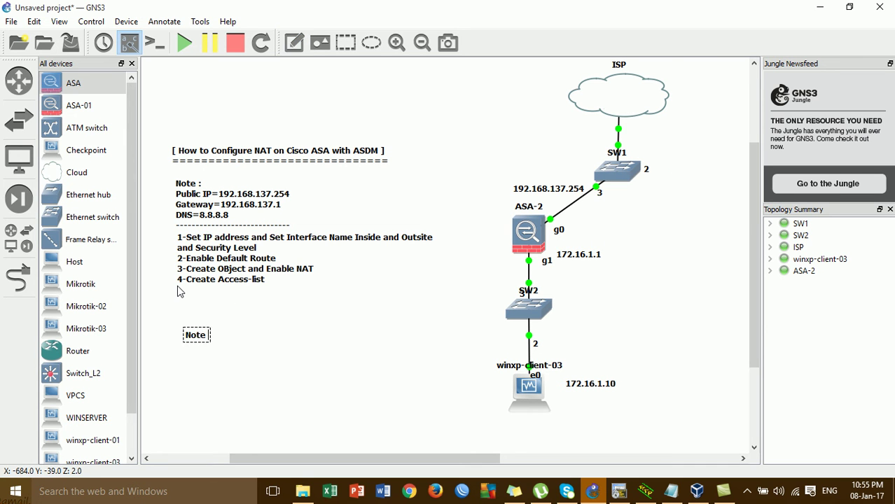
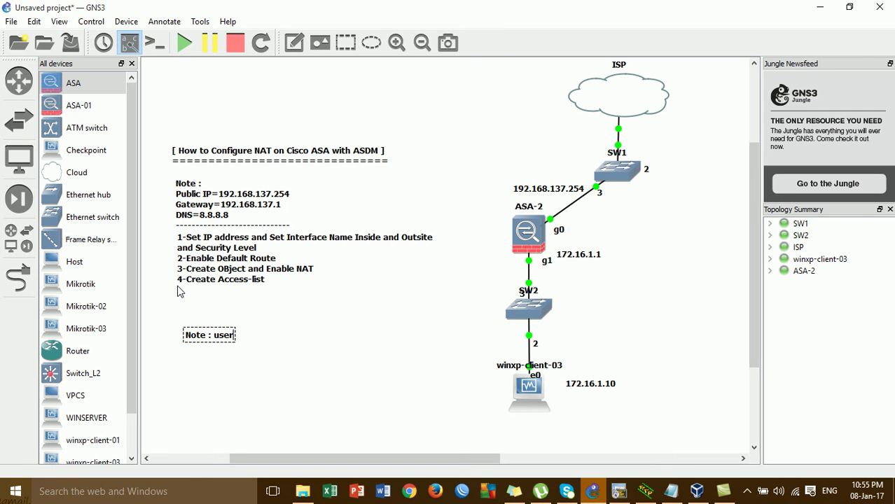
{"action": "key", "text": "BackSpace"}
{"action": "key", "text": "BackSpace"}
{"action": "key", "text": "BackSpace"}
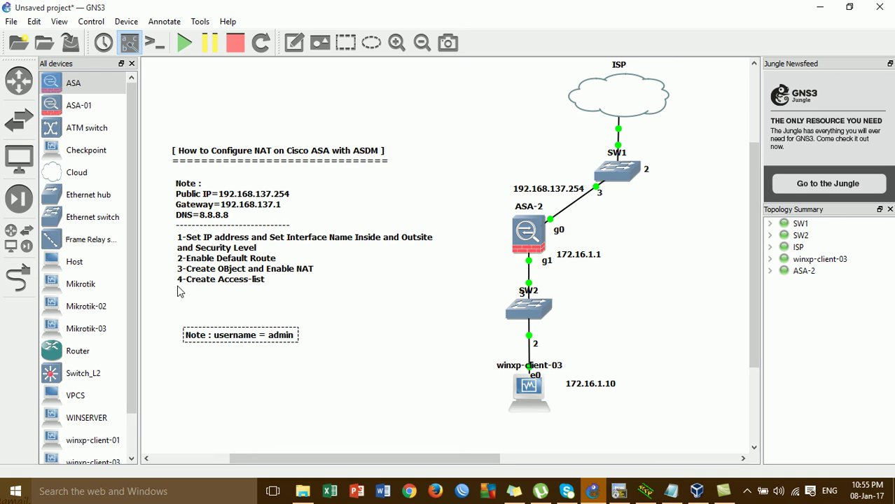
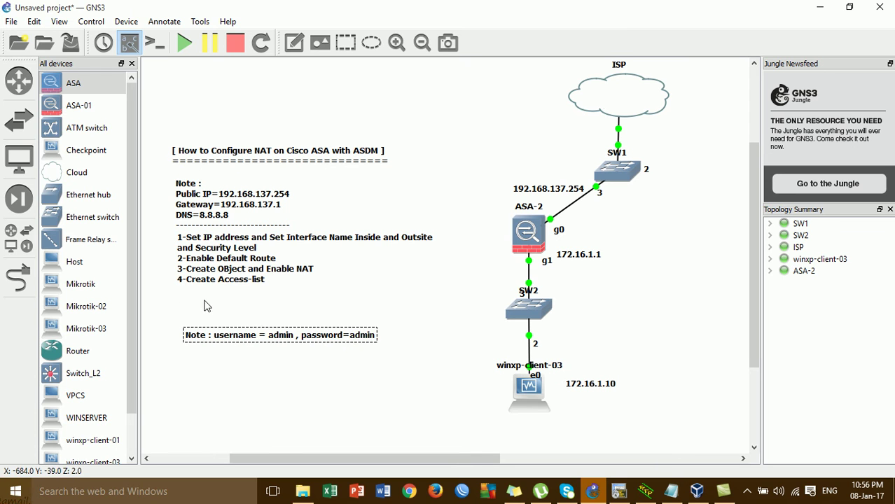
{"action": "left_click", "coordinate": [430, 360]}
{"action": "left_click_drag", "start_coordinate": [359, 340], "coordinate": [352, 303]}
{"action": "left_click", "coordinate": [265, 308]}
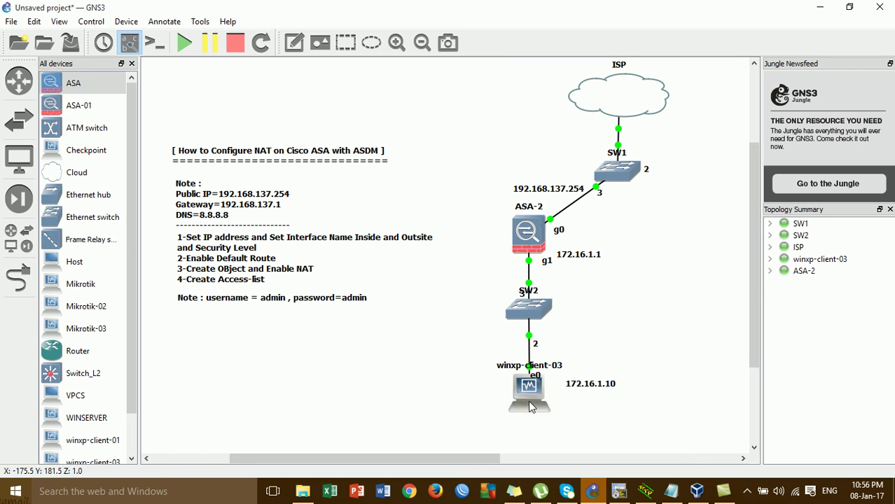
Select winxp-client-03 and switch to its VM's command prompt.
{"action": "left_click_drag", "start_coordinate": [431, 342], "coordinate": [612, 449]}
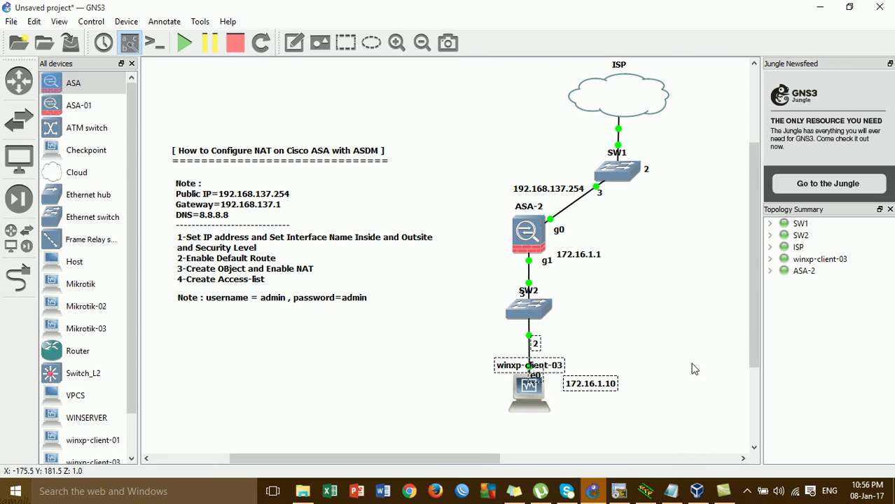
{"action": "left_click_drag", "start_coordinate": [754, 246], "coordinate": [767, 320]}
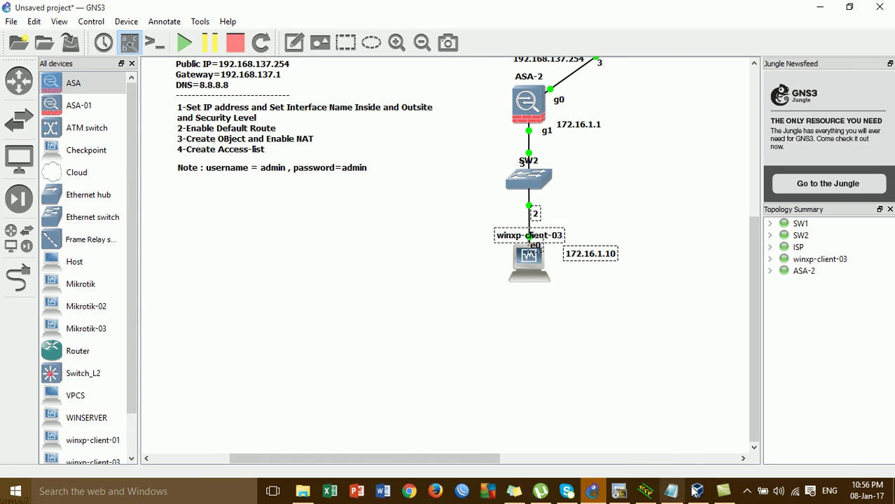
{"action": "left_click", "coordinate": [697, 490]}
{"action": "left_click_drag", "start_coordinate": [469, 154], "coordinate": [601, 53]}
Ping the ASA inside address 172.16.1.1 from the client, then minimize the prompt.
{"action": "type", "text": "ping 172.16.1.1"}
{"action": "key", "text": "Return"}
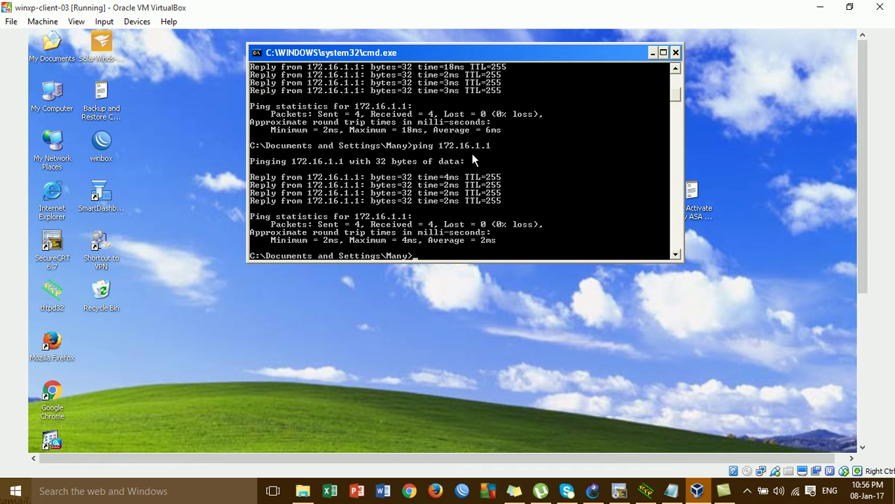
{"action": "left_click", "coordinate": [651, 53]}
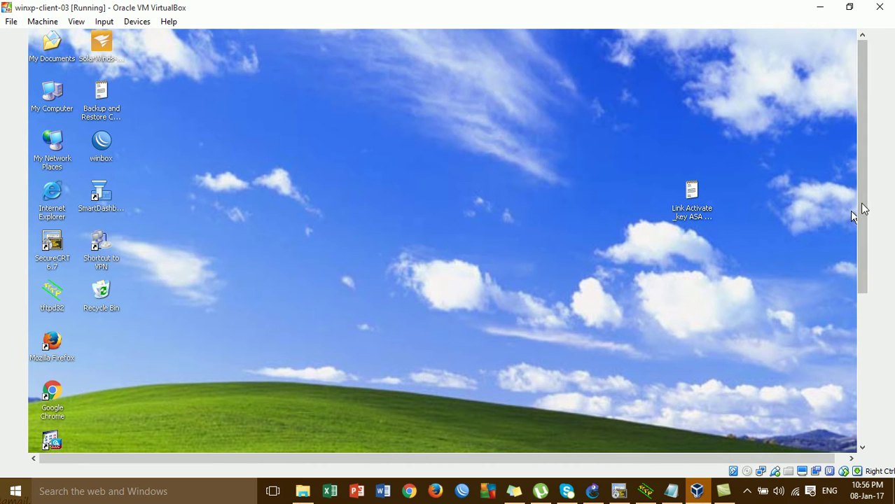
{"action": "left_click_drag", "start_coordinate": [861, 200], "coordinate": [861, 260]}
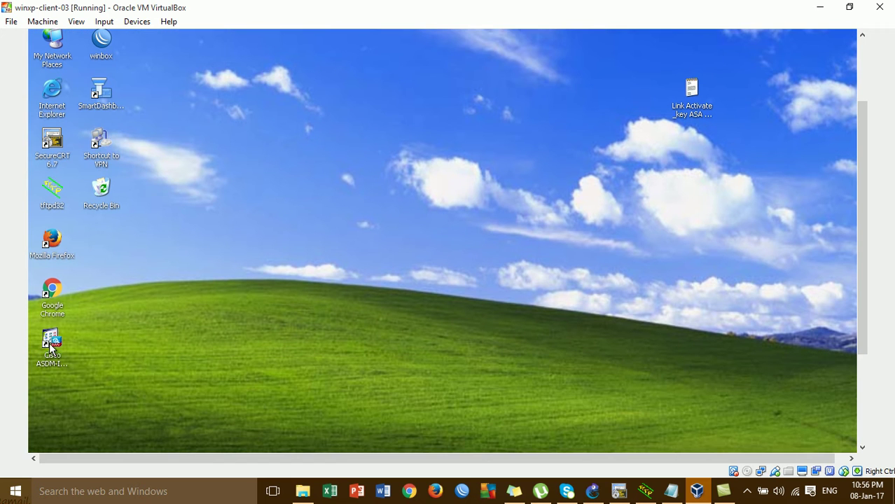
Launch Cisco ASDM and submit the login to device 172.16.1.1.
{"action": "double_click", "coordinate": [51, 342]}
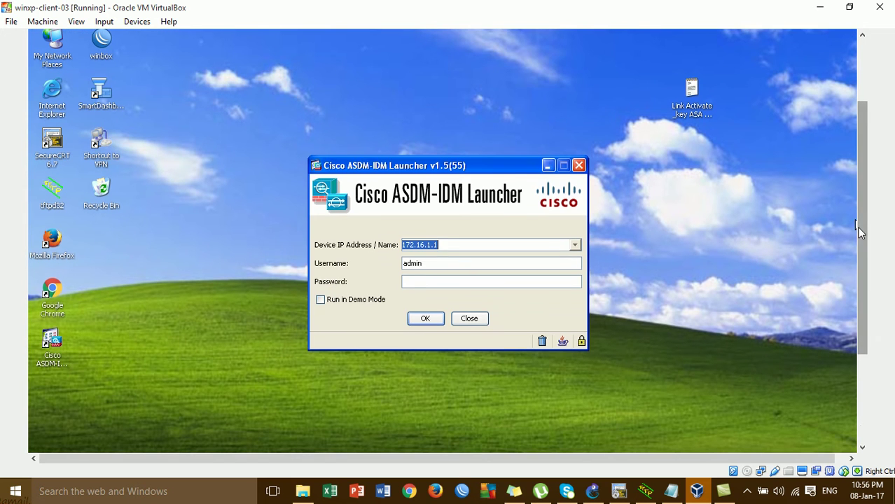
{"action": "left_click_drag", "start_coordinate": [857, 227], "coordinate": [857, 184]}
{"action": "left_click_drag", "start_coordinate": [507, 238], "coordinate": [466, 90]}
{"action": "left_click", "coordinate": [391, 166]}
{"action": "double_click", "coordinate": [391, 166]}
{"action": "left_click", "coordinate": [389, 166]}
{"action": "left_click_drag", "start_coordinate": [390, 166], "coordinate": [358, 166]}
{"action": "left_click", "coordinate": [411, 166]}
{"action": "left_click", "coordinate": [364, 166]}
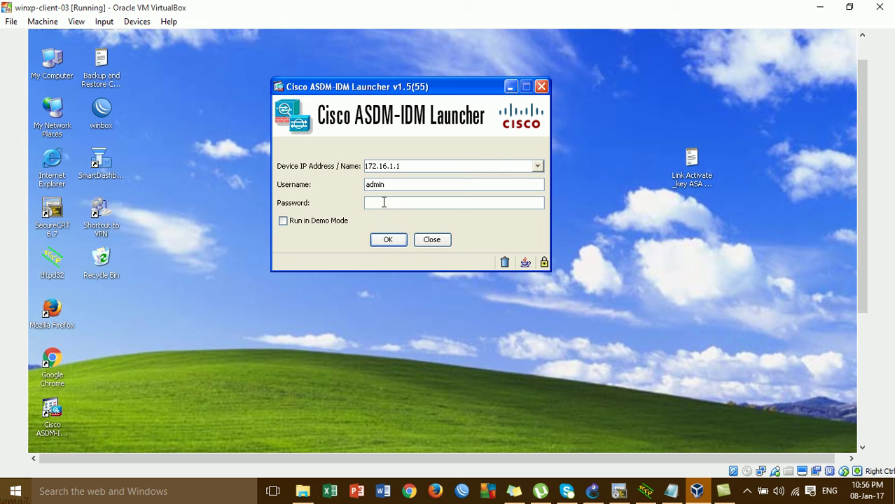
{"action": "left_click", "coordinate": [389, 240]}
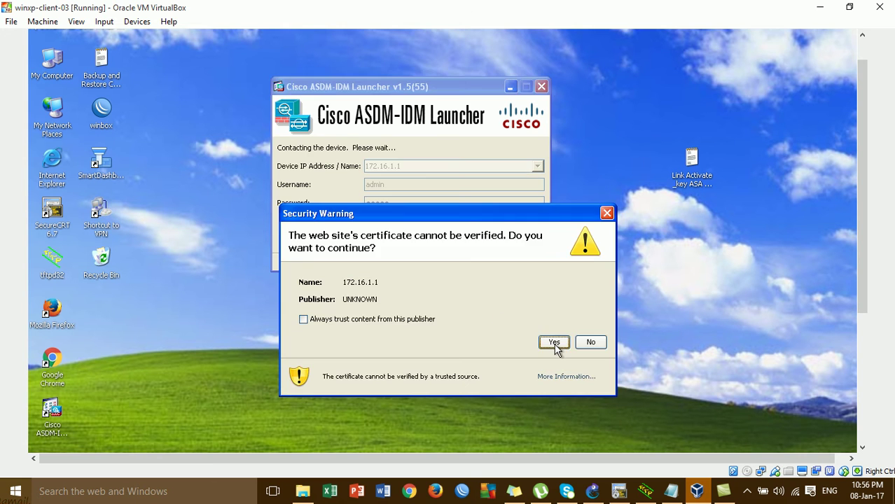
Accept the certificate warning and check inside and outside interface status on the ASDM dashboard.
{"action": "left_click", "coordinate": [554, 342]}
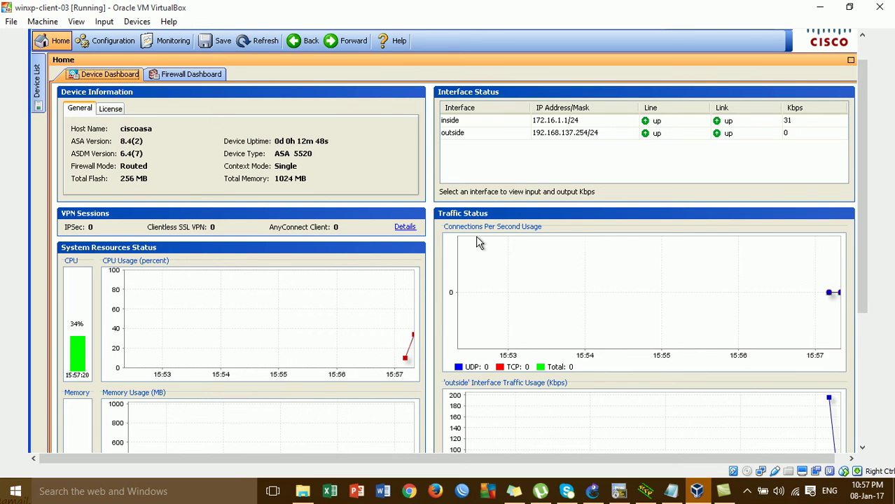
{"action": "left_click", "coordinate": [462, 122]}
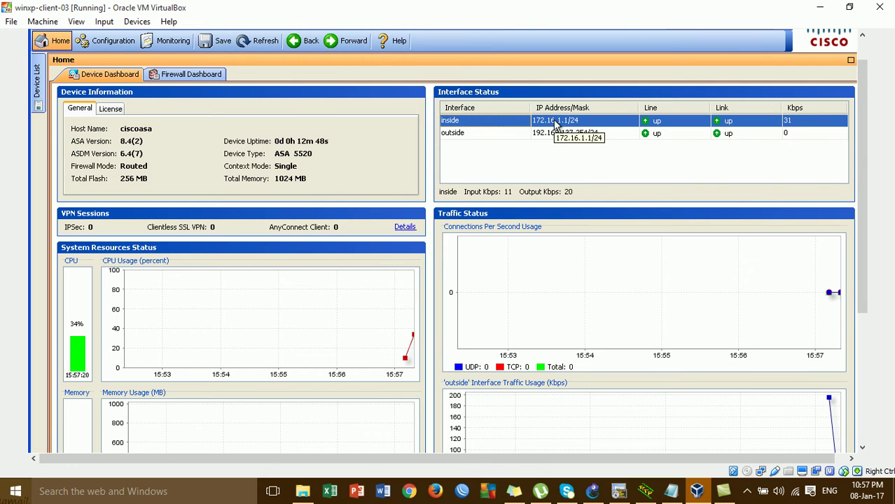
{"action": "left_click", "coordinate": [552, 136]}
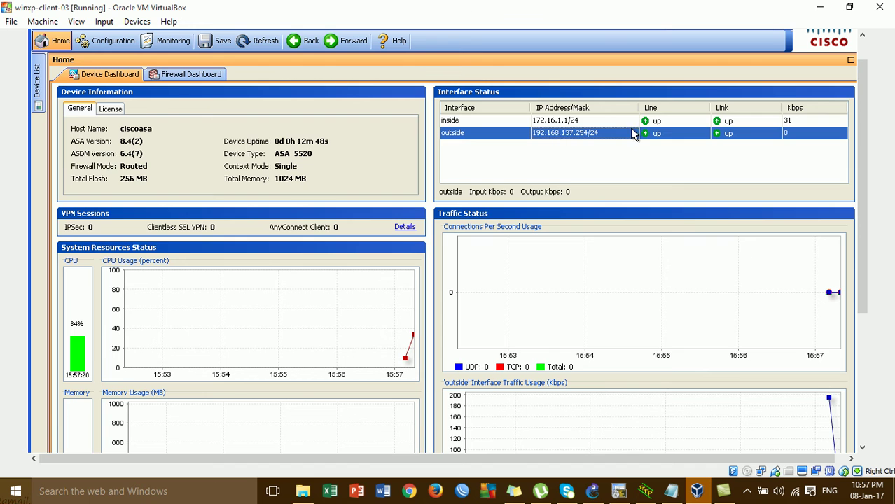
{"action": "left_click", "coordinate": [618, 124]}
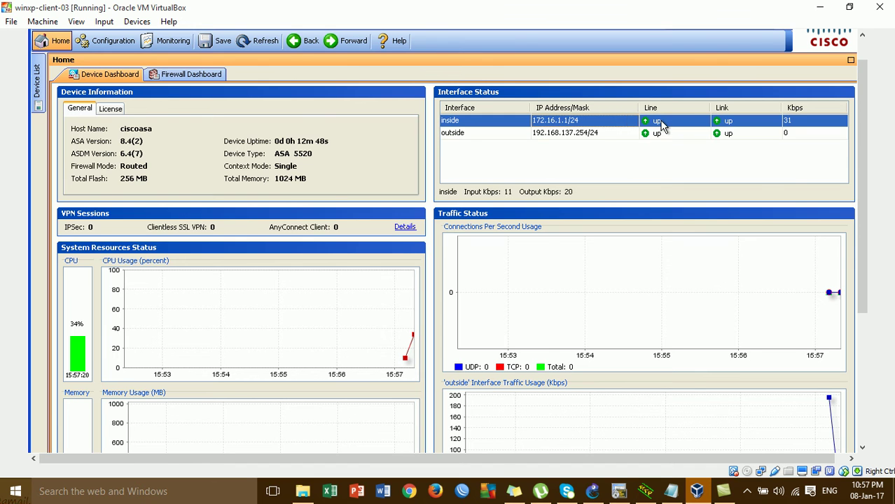
{"action": "left_click", "coordinate": [659, 134]}
{"action": "left_click", "coordinate": [589, 125]}
{"action": "left_click", "coordinate": [590, 132]}
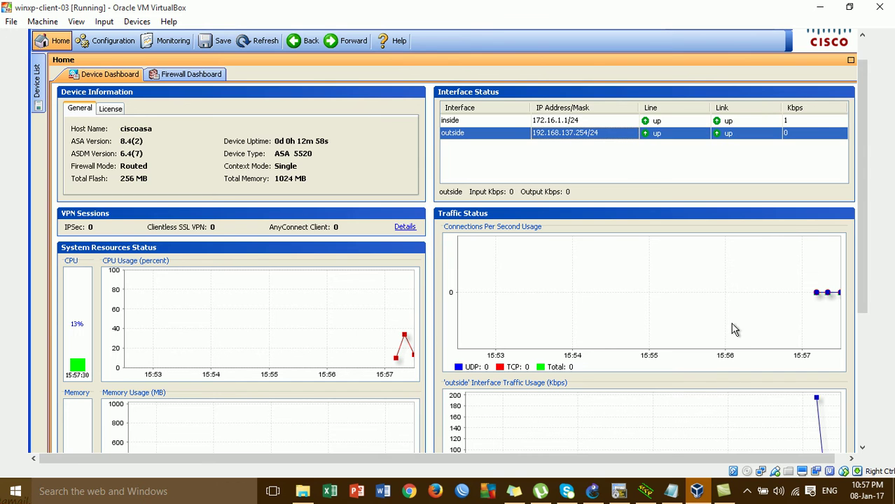
{"action": "left_click", "coordinate": [592, 491]}
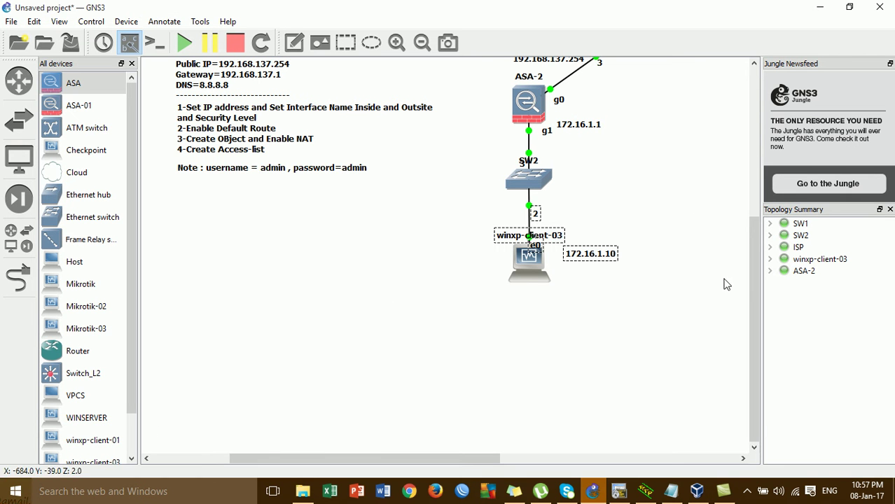
Scroll the GNS3 canvas to view the full lab diagram, then return to the ASDM VM.
{"action": "left_click_drag", "start_coordinate": [751, 301], "coordinate": [749, 235]}
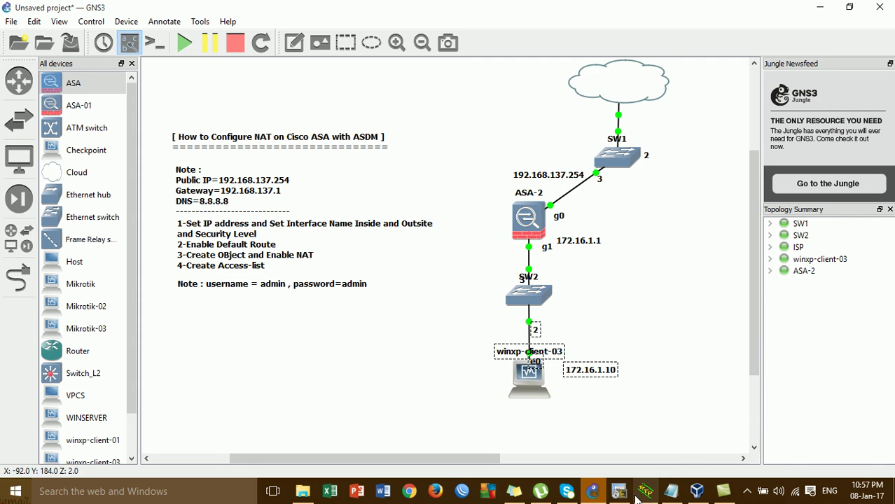
{"action": "mouse_move", "coordinate": [592, 494]}
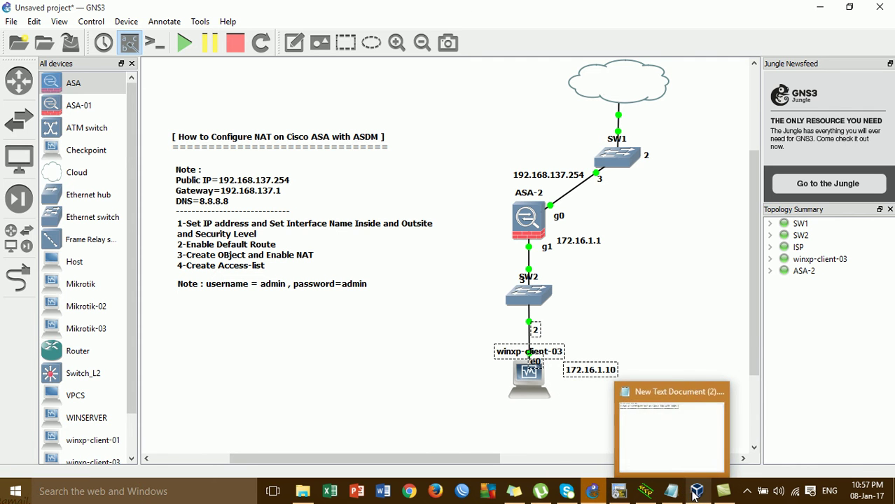
{"action": "left_click", "coordinate": [697, 491]}
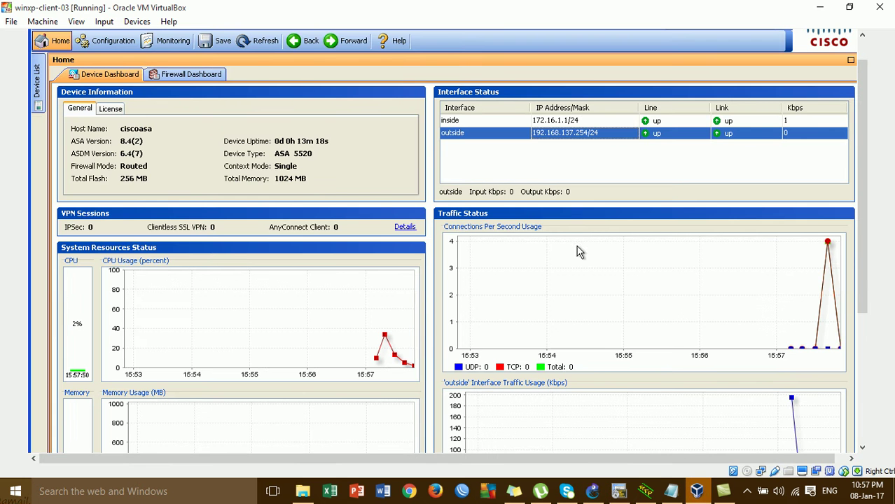
Go to Configuration > Device Setup > Routing > Static Routes, showing IPv4 routes only.
{"action": "left_click", "coordinate": [862, 397]}
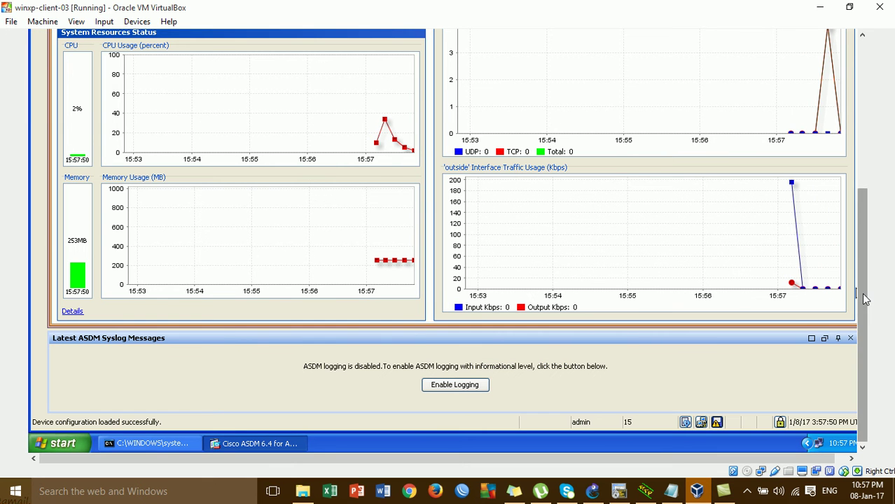
{"action": "left_click_drag", "start_coordinate": [853, 290], "coordinate": [852, 86]}
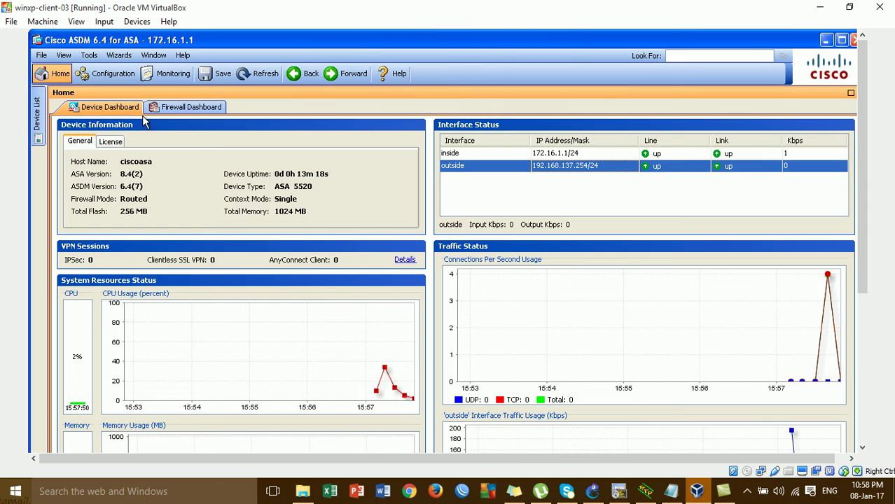
{"action": "left_click", "coordinate": [106, 76]}
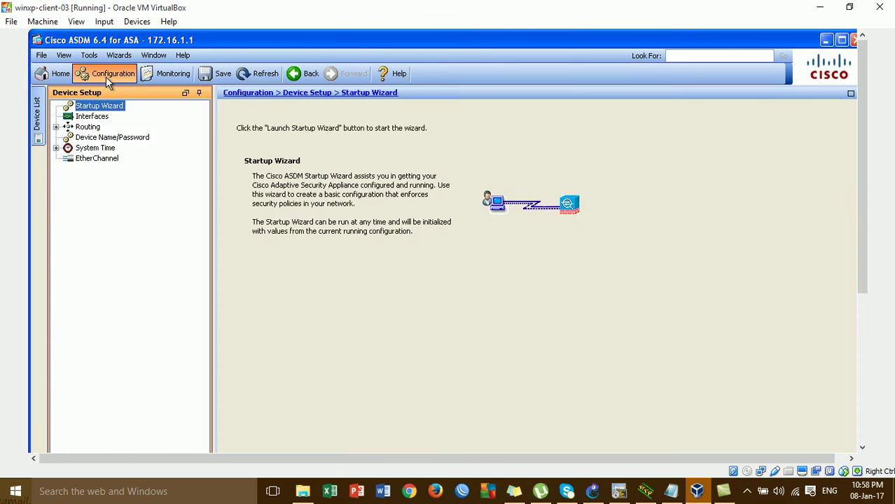
{"action": "left_click", "coordinate": [94, 129]}
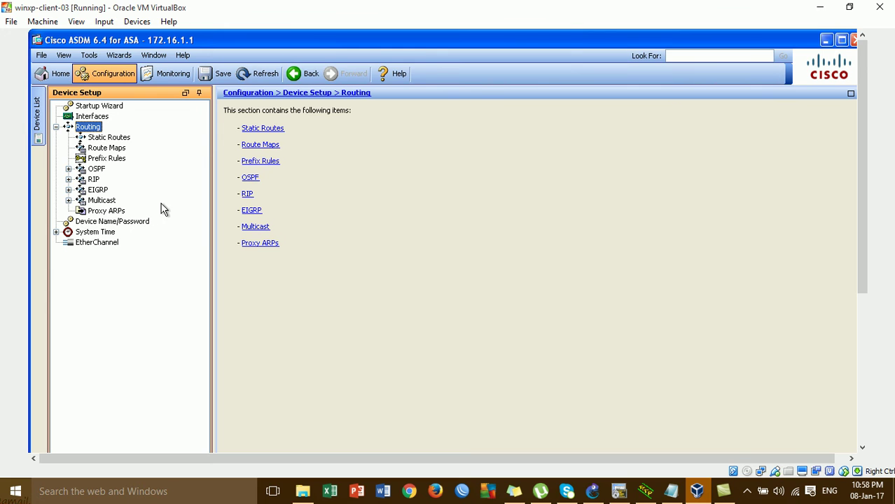
{"action": "left_click", "coordinate": [112, 138]}
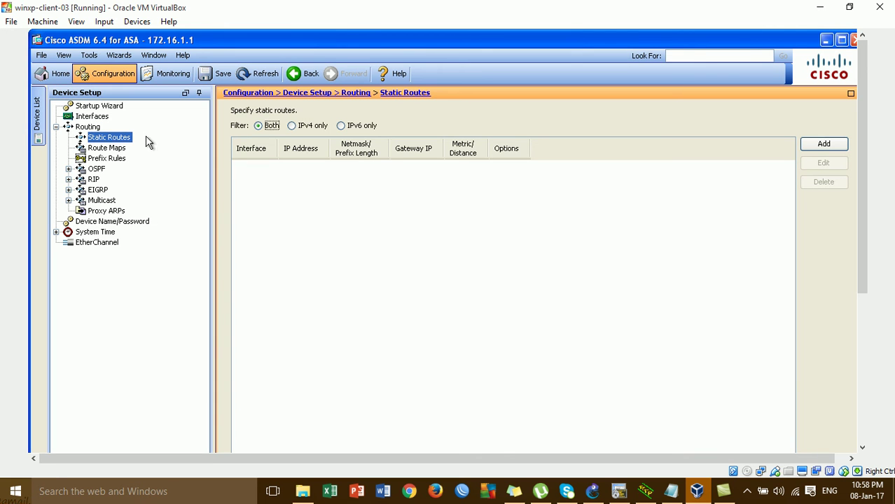
{"action": "left_click", "coordinate": [303, 133]}
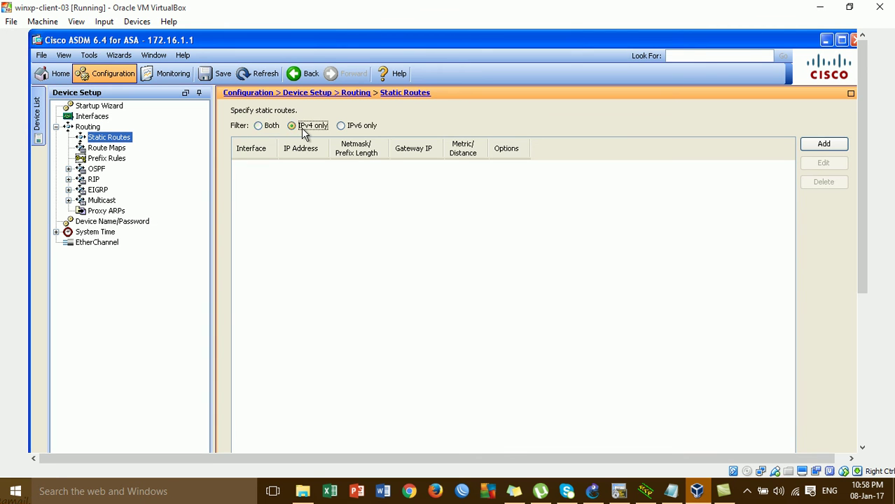
Add a static route on outside for network any via gateway 192.168.137.1.
{"action": "left_click", "coordinate": [826, 142]}
{"action": "left_click_drag", "start_coordinate": [474, 238], "coordinate": [476, 82]}
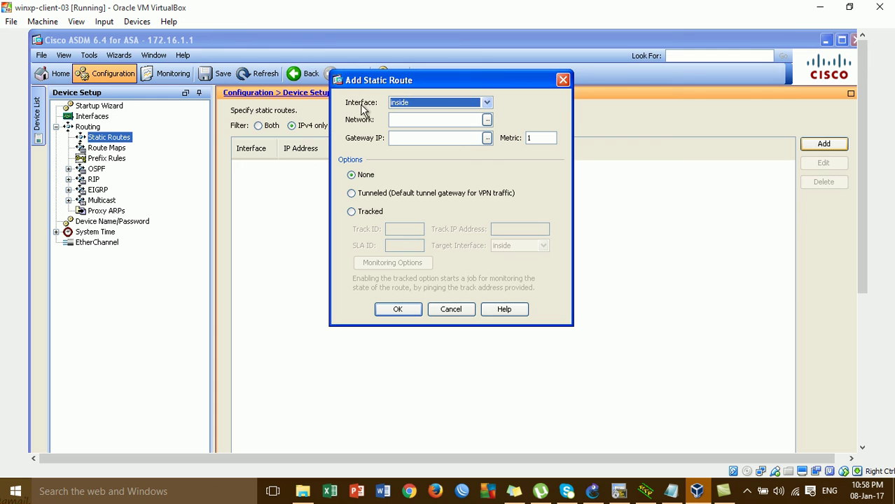
{"action": "left_click", "coordinate": [485, 103]}
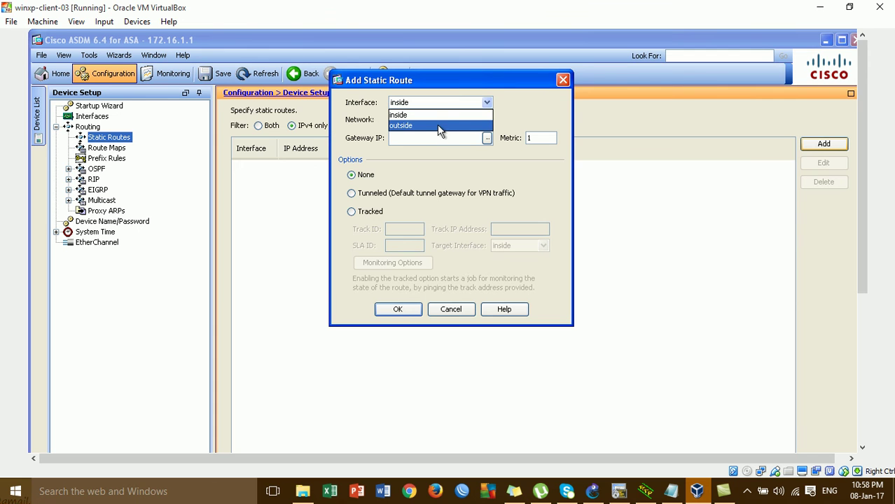
{"action": "left_click", "coordinate": [438, 126]}
{"action": "left_click", "coordinate": [487, 120]}
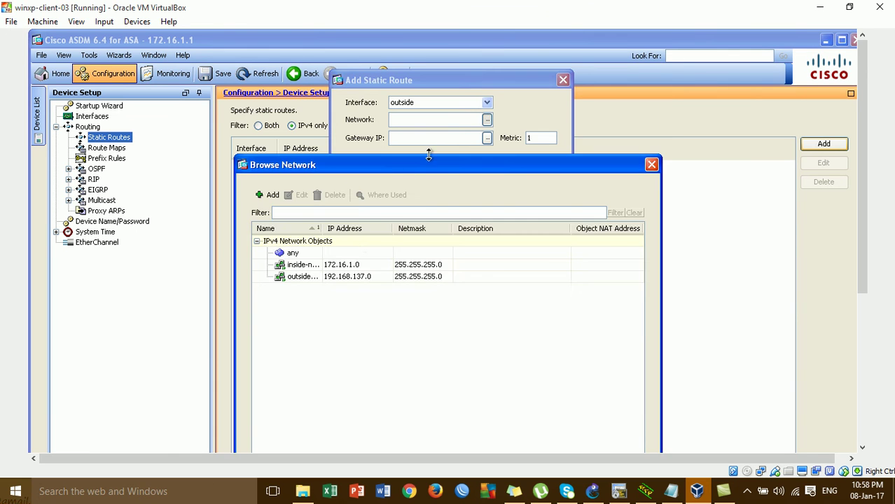
{"action": "left_click", "coordinate": [293, 253]}
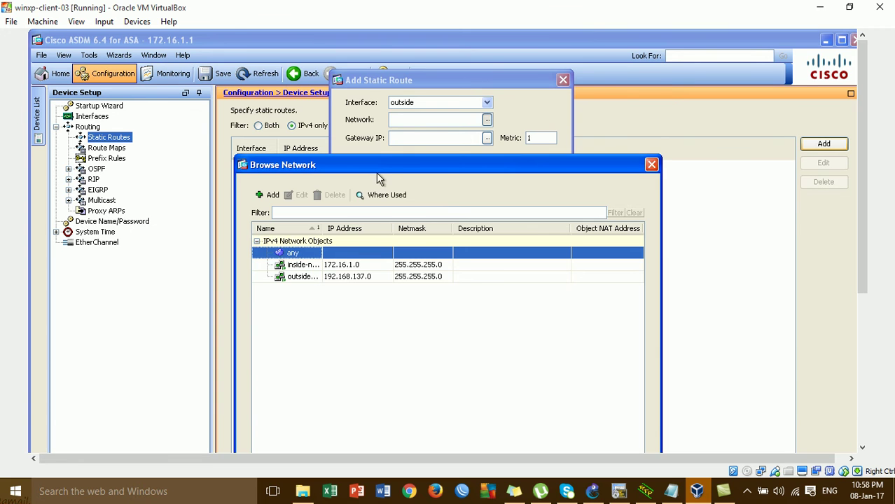
{"action": "left_click_drag", "start_coordinate": [383, 165], "coordinate": [379, 33]}
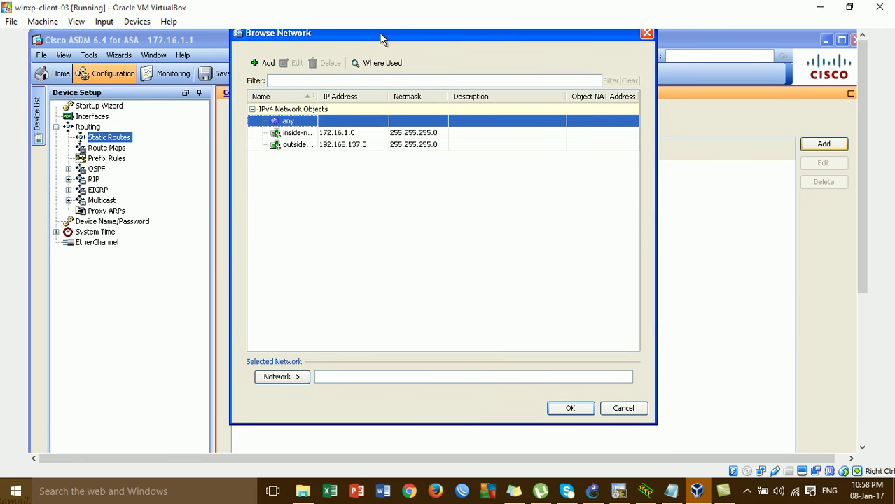
{"action": "left_click", "coordinate": [295, 379]}
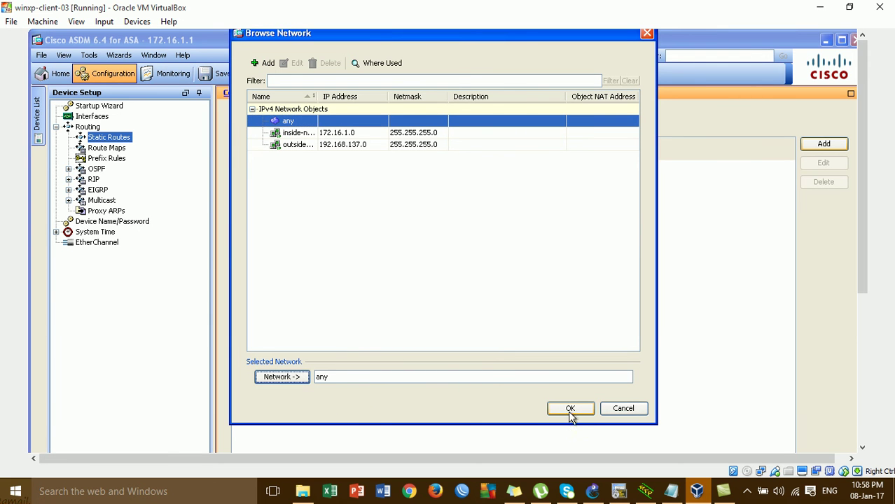
{"action": "left_click", "coordinate": [569, 412]}
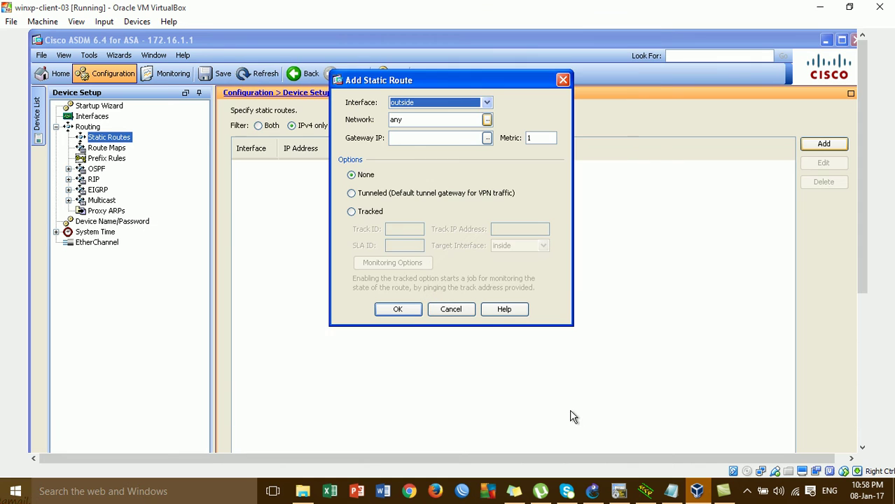
{"action": "left_click", "coordinate": [446, 138]}
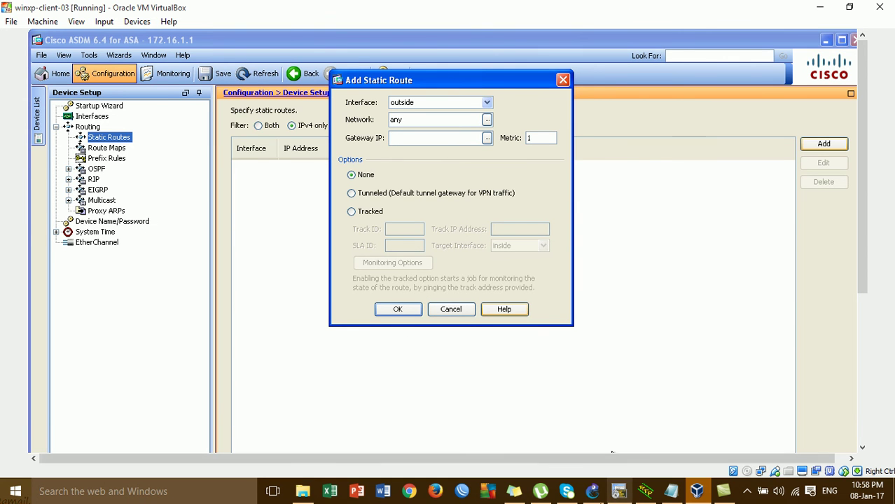
{"action": "left_click", "coordinate": [592, 491]}
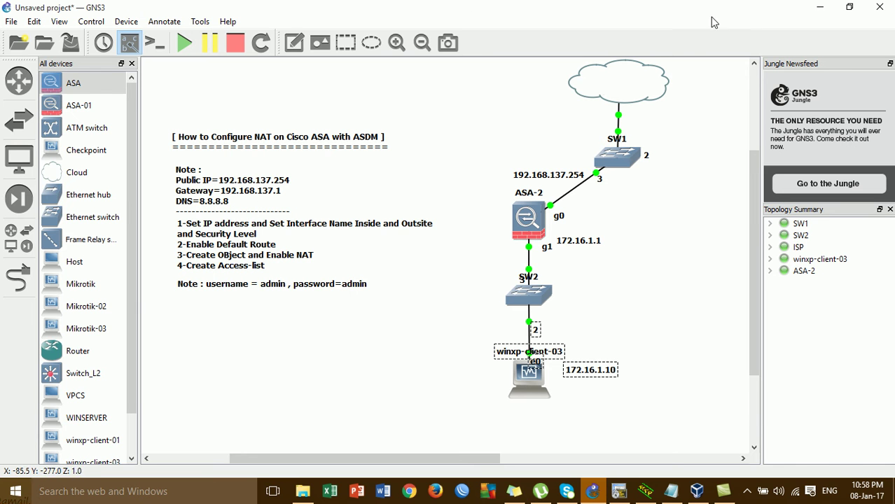
{"action": "left_click", "coordinate": [820, 7]}
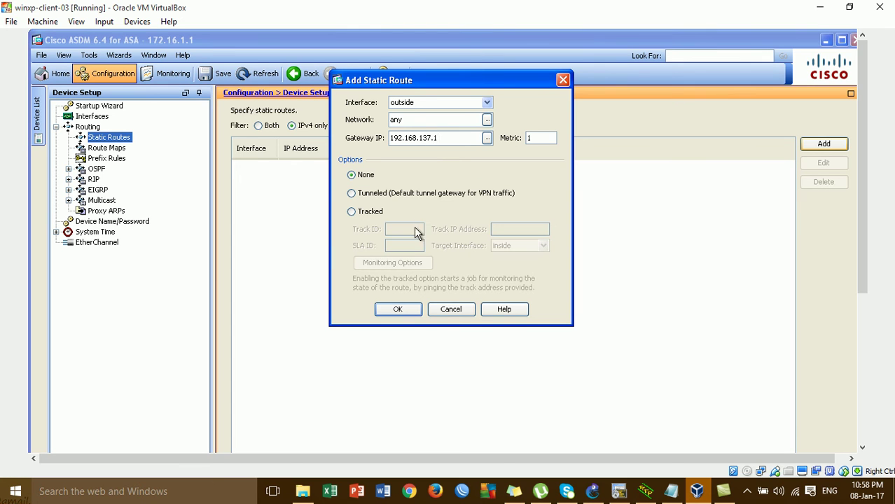
{"action": "left_click", "coordinate": [402, 308]}
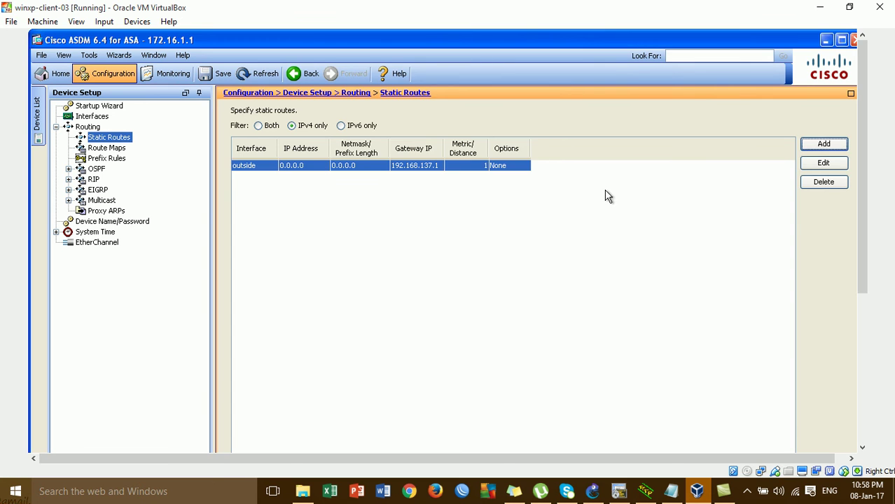
Apply the new default route to the ASA.
{"action": "left_click", "coordinate": [862, 374]}
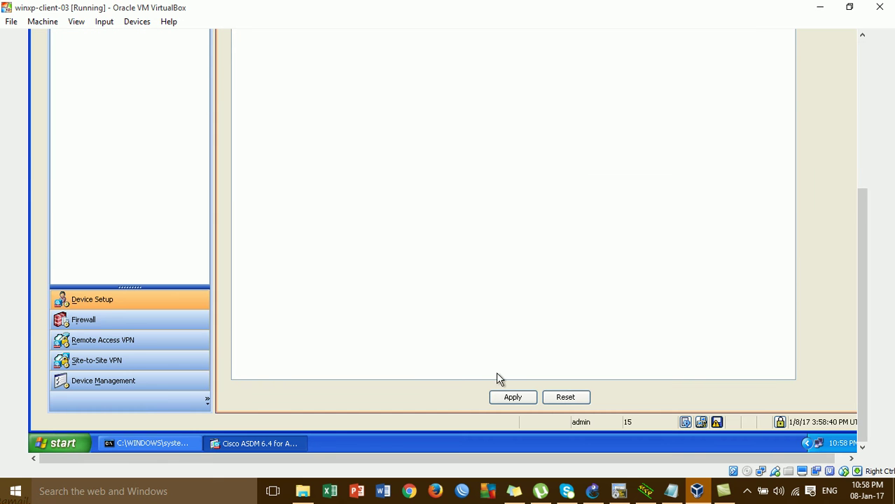
{"action": "left_click", "coordinate": [507, 395]}
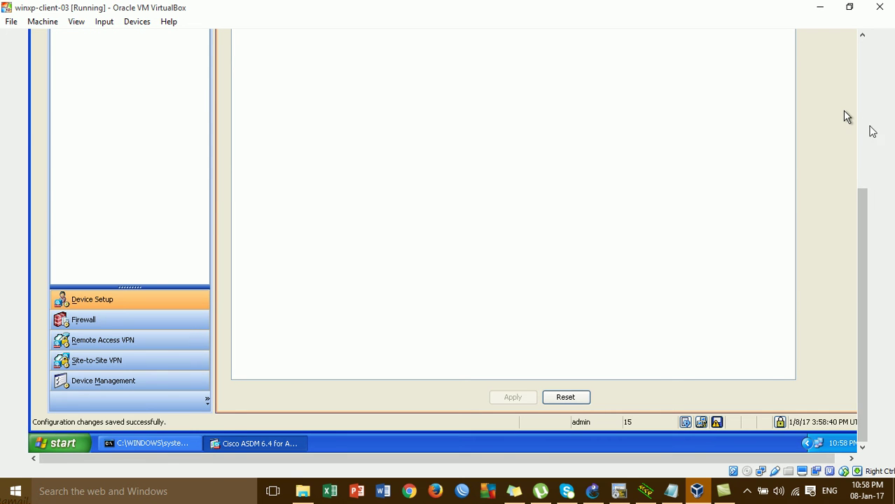
{"action": "left_click", "coordinate": [860, 129]}
{"action": "left_click", "coordinate": [824, 9]}
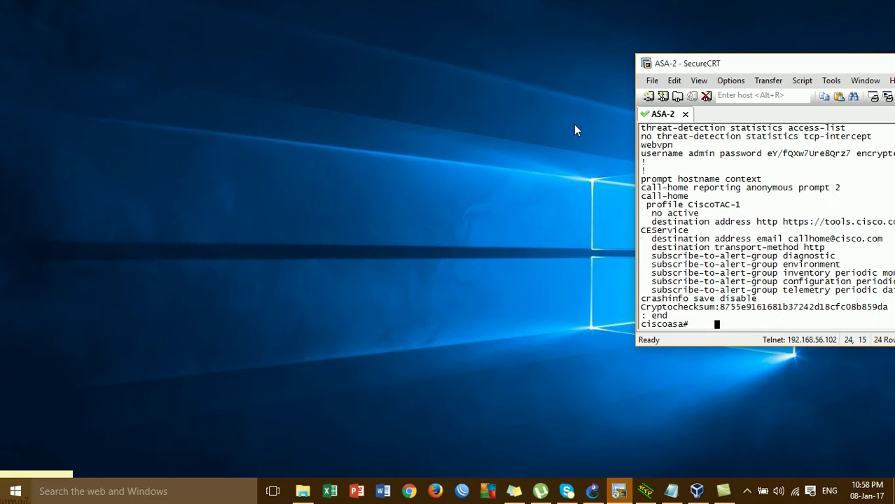
Minimize the ASA-2 terminal and GNS3, then bring the ASDM VM back.
{"action": "double_click", "coordinate": [835, 63]}
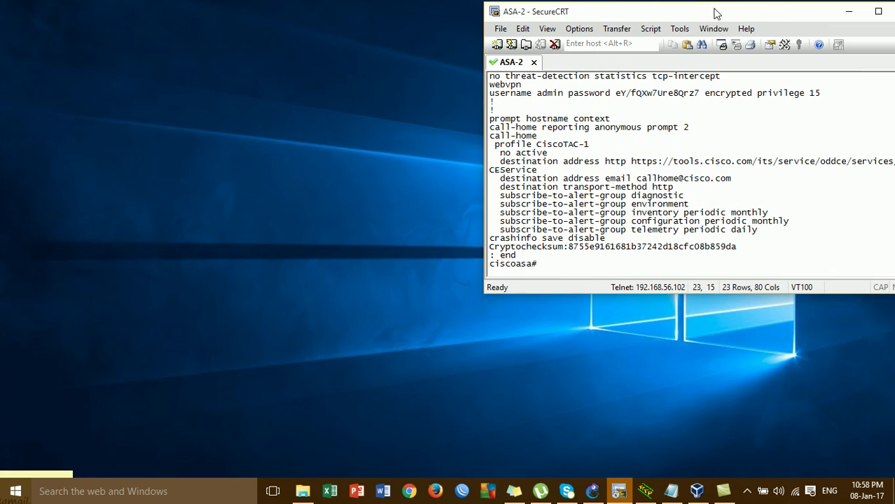
{"action": "left_click", "coordinate": [848, 12]}
{"action": "left_click", "coordinate": [593, 492]}
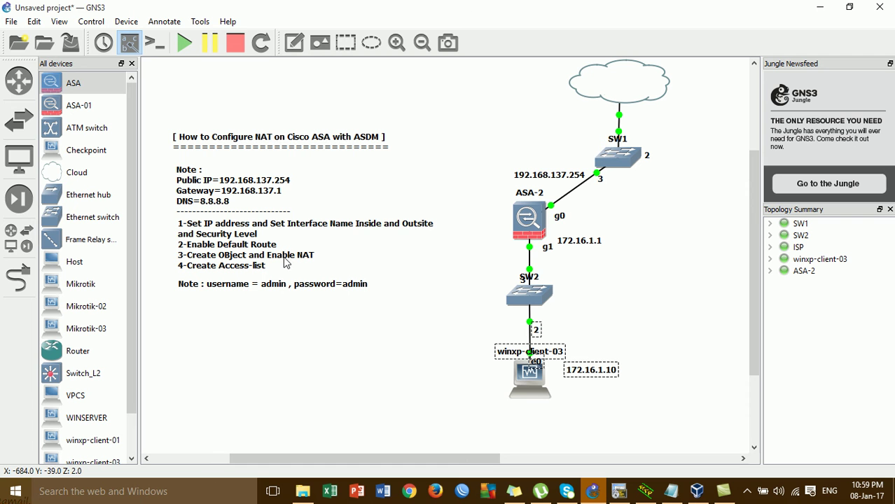
{"action": "left_click", "coordinate": [819, 7]}
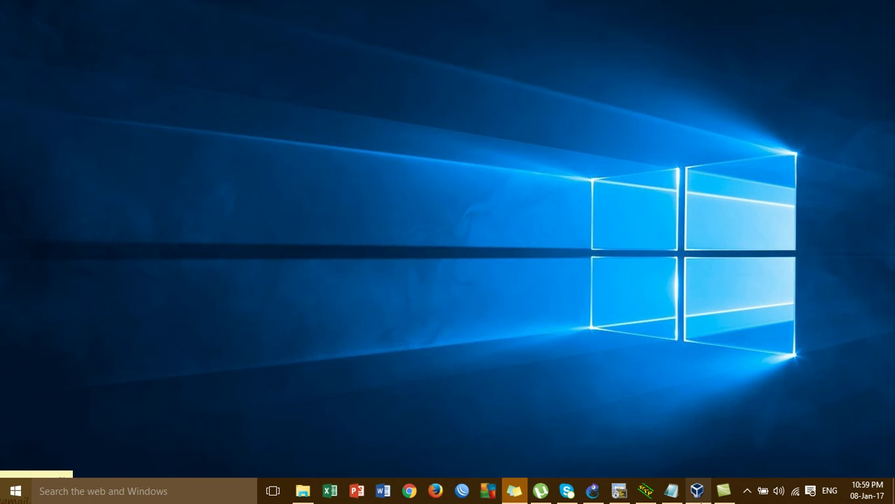
{"action": "left_click", "coordinate": [696, 491]}
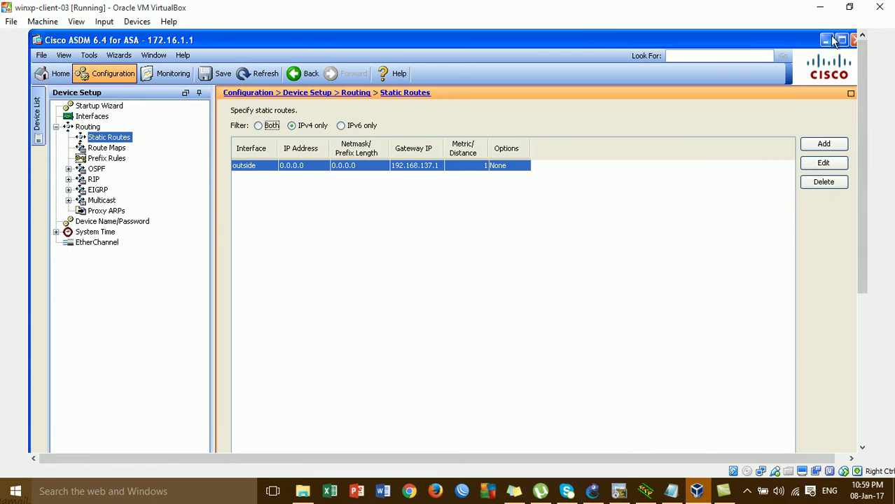
Bring the client's Command Prompt forward and change to the drive root with cd\.
{"action": "left_click", "coordinate": [825, 40]}
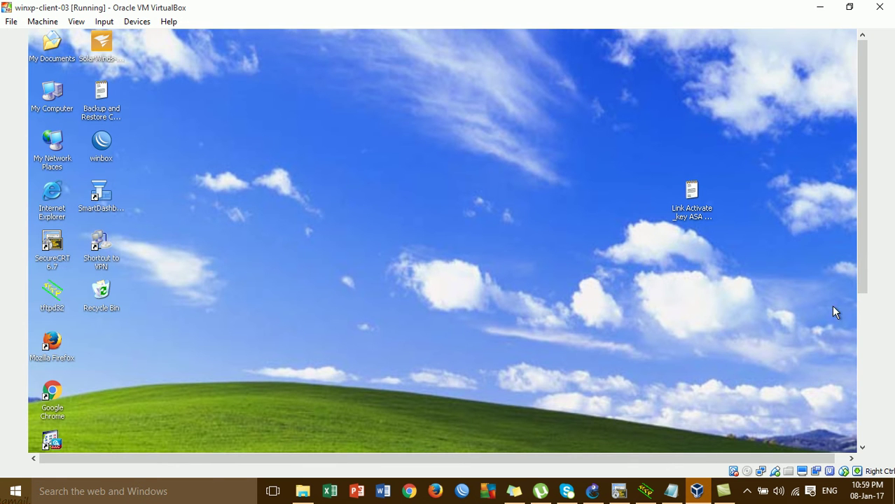
{"action": "left_click_drag", "start_coordinate": [861, 254], "coordinate": [869, 425]}
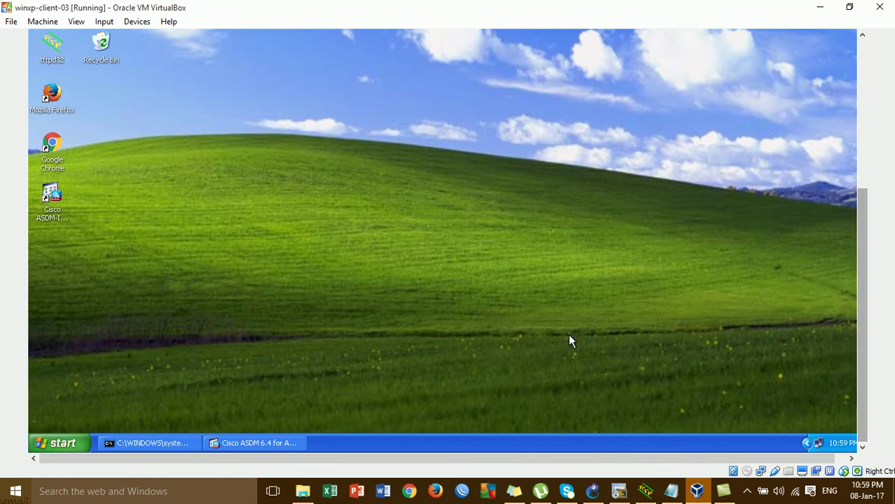
{"action": "left_click", "coordinate": [156, 444]}
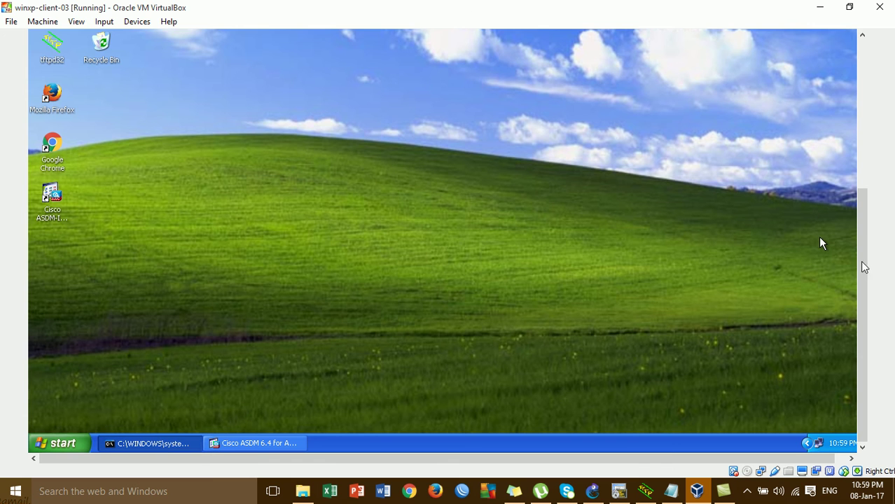
{"action": "left_click_drag", "start_coordinate": [861, 265], "coordinate": [794, 124]}
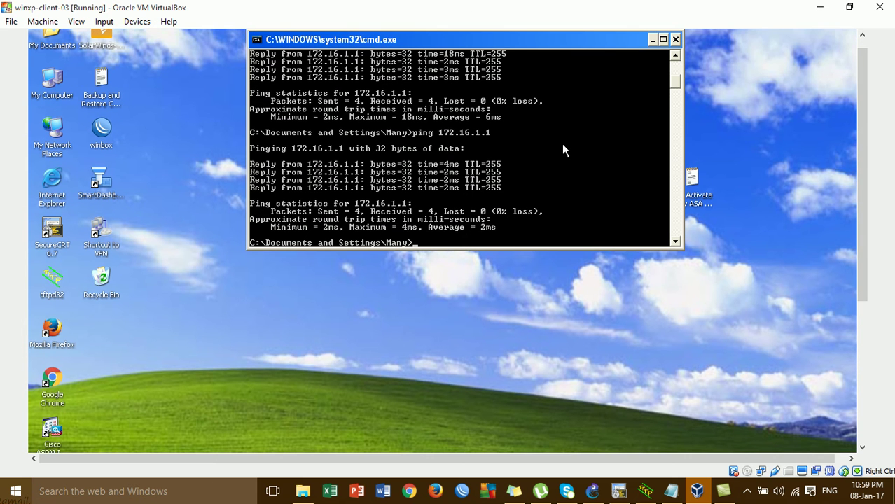
{"action": "type", "text": "cd\\"}
{"action": "key", "text": "Return"}
{"action": "key", "text": "Return"}
{"action": "key", "text": "Return"}
{"action": "key", "text": "Return"}
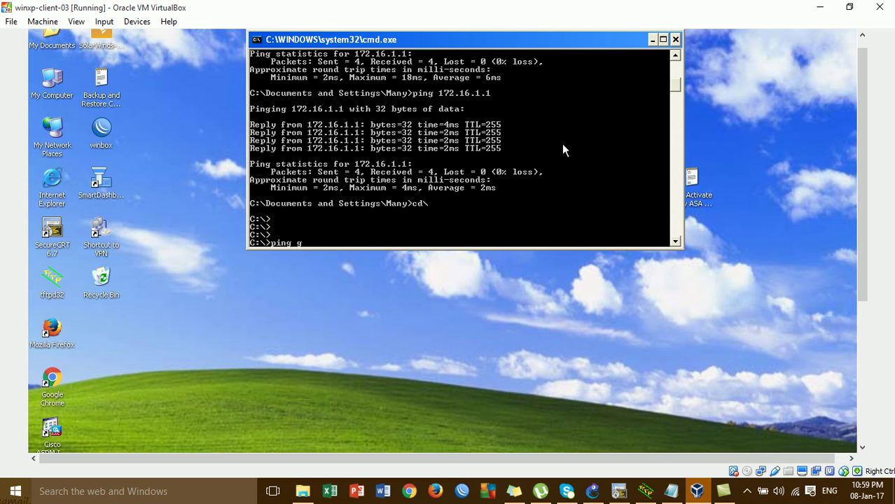
Ping google.com and run a continuous ping to 8.8.8.8, confirming both fail.
{"action": "type", "text": "ping google.com"}
{"action": "key", "text": "Return"}
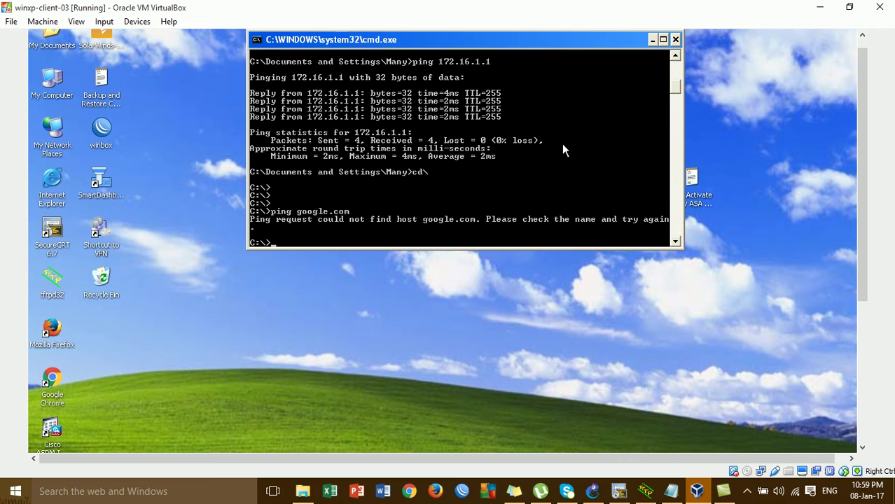
{"action": "type", "text": "8.8.8.8 -t"}
{"action": "key", "text": "Return"}
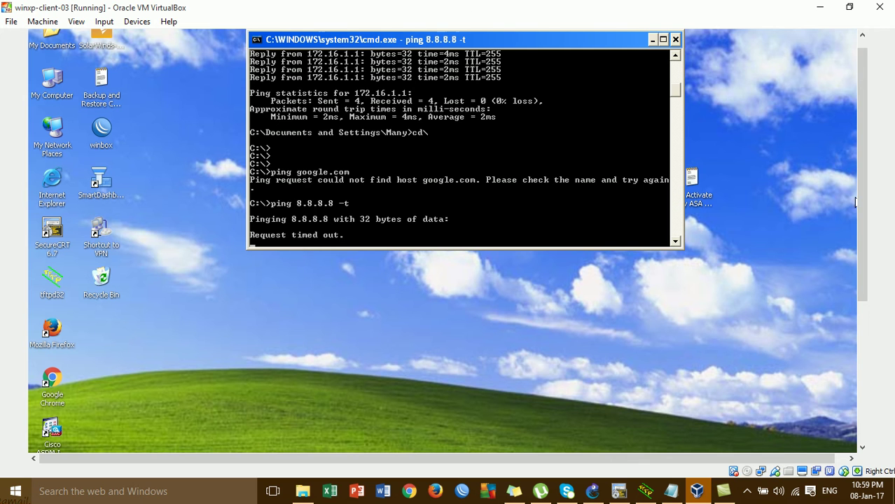
Close the Command Prompt and return to ASDM's Firewall configuration area.
{"action": "left_click", "coordinate": [675, 39]}
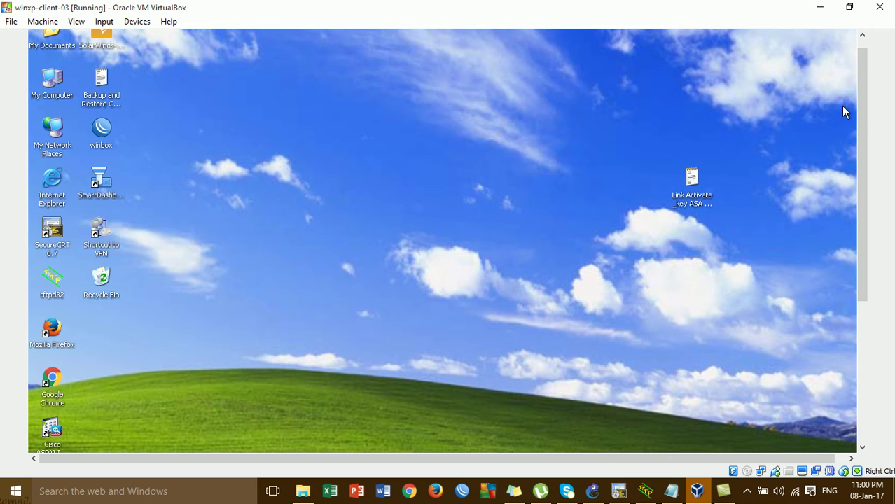
{"action": "left_click_drag", "start_coordinate": [860, 114], "coordinate": [880, 332]}
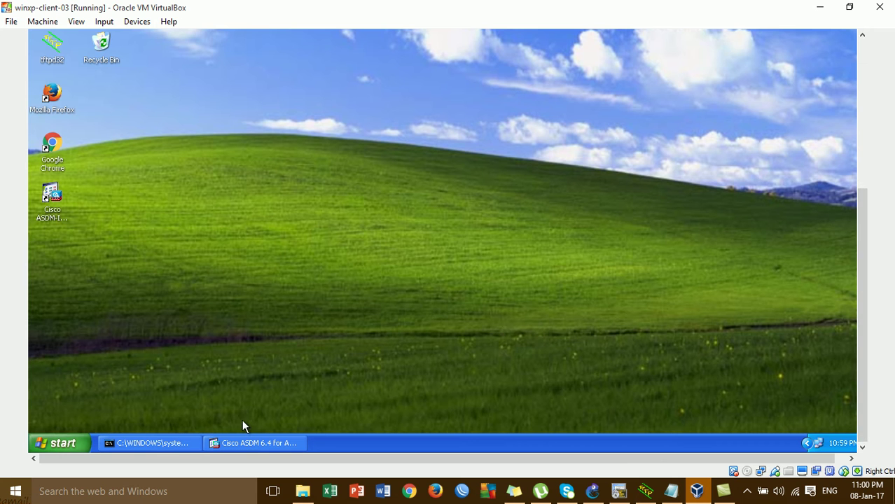
{"action": "left_click", "coordinate": [265, 444]}
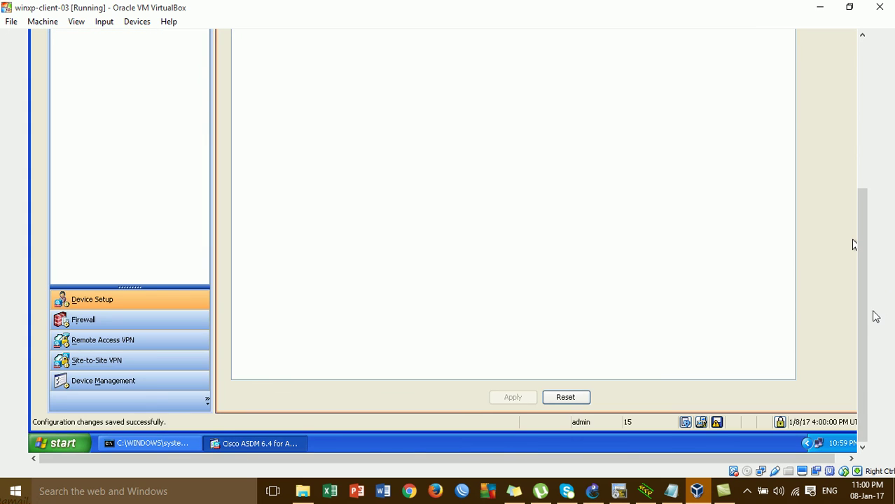
{"action": "left_click_drag", "start_coordinate": [867, 319], "coordinate": [878, 168]}
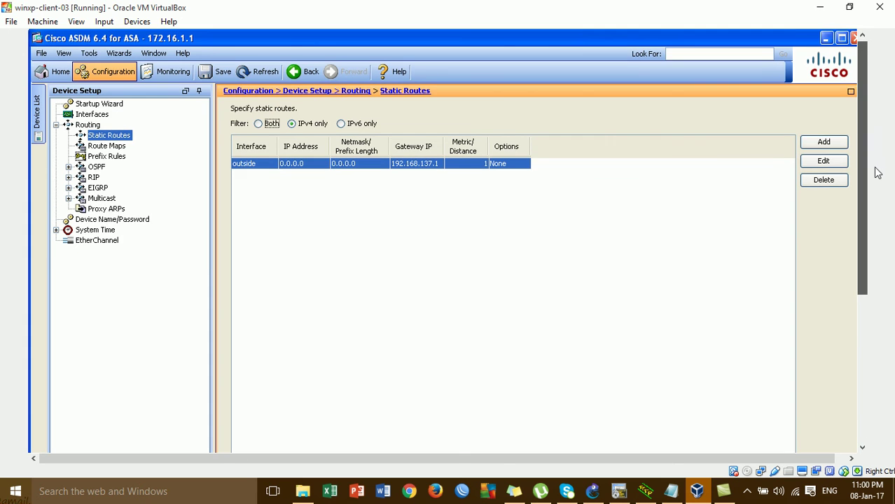
{"action": "left_click", "coordinate": [597, 498]}
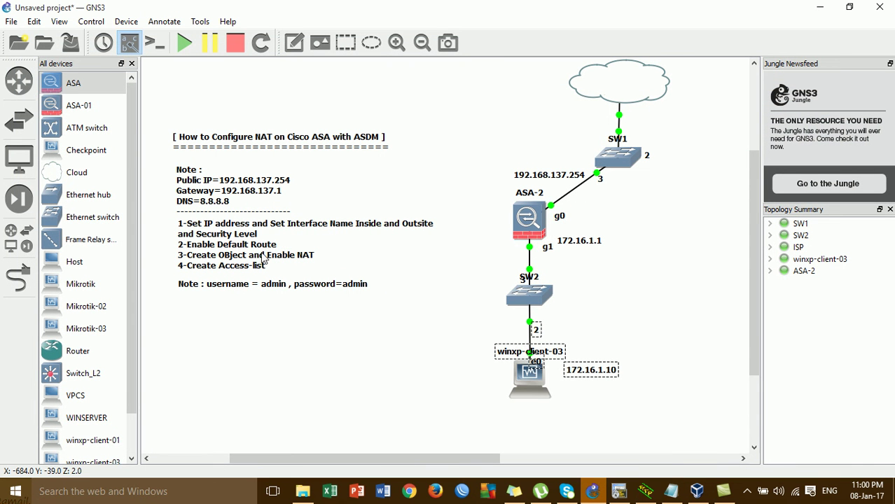
{"action": "left_click", "coordinate": [819, 7]}
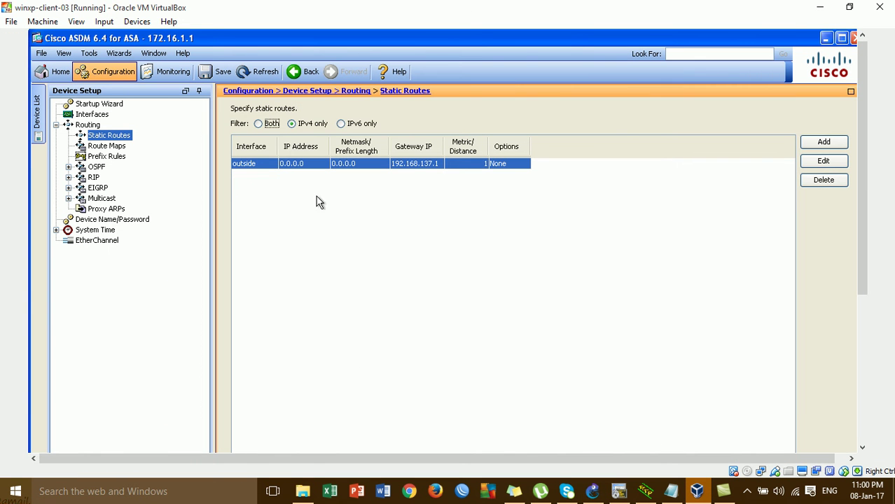
{"action": "left_click", "coordinate": [866, 419]}
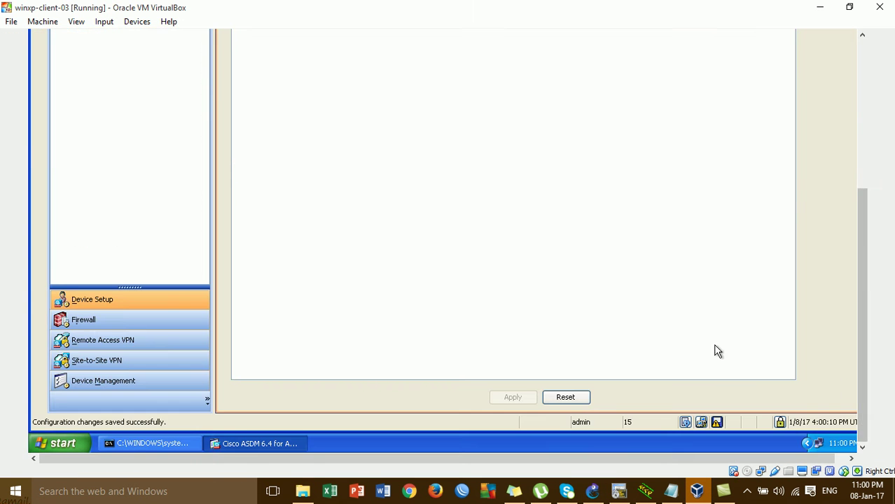
{"action": "left_click", "coordinate": [168, 319]}
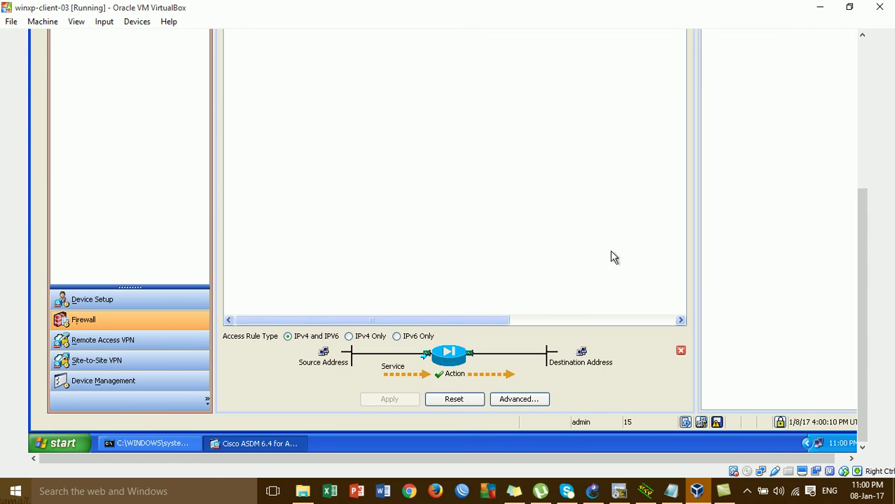
{"action": "left_click", "coordinate": [867, 129]}
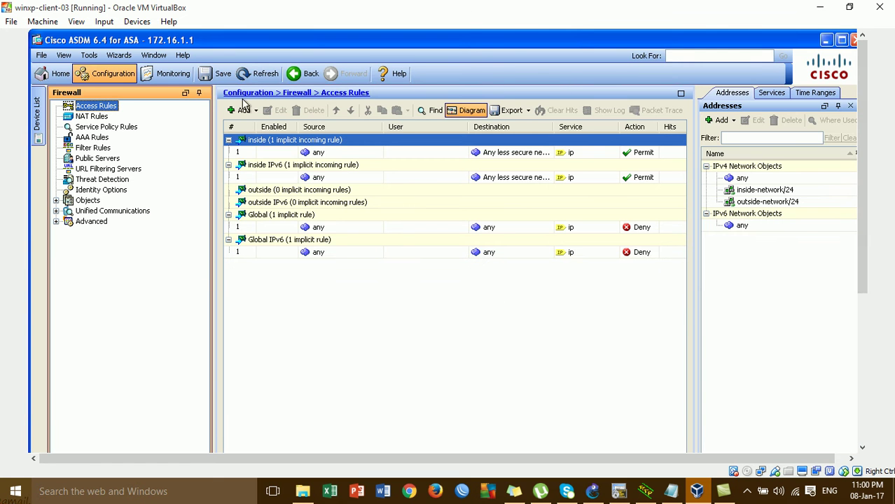
Start a network object NAT rule for object LAN, network 172.16.1.0/255.255.255.0.
{"action": "left_click", "coordinate": [98, 117]}
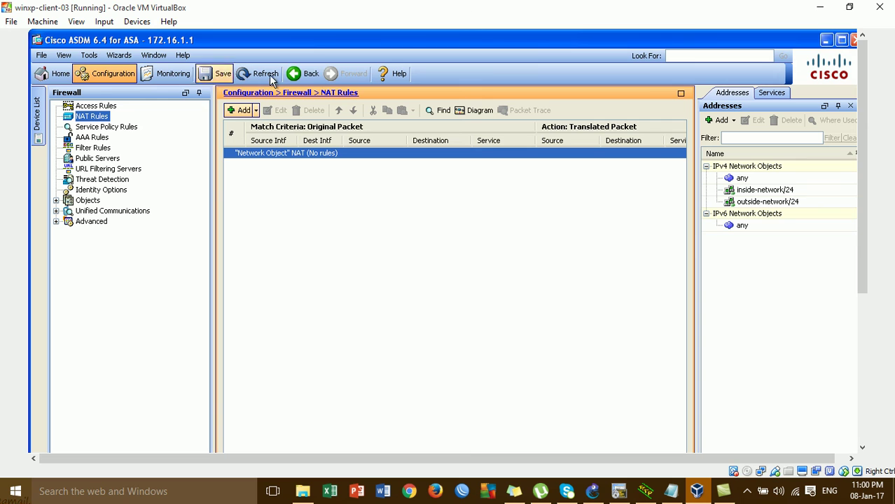
{"action": "left_click", "coordinate": [256, 111]}
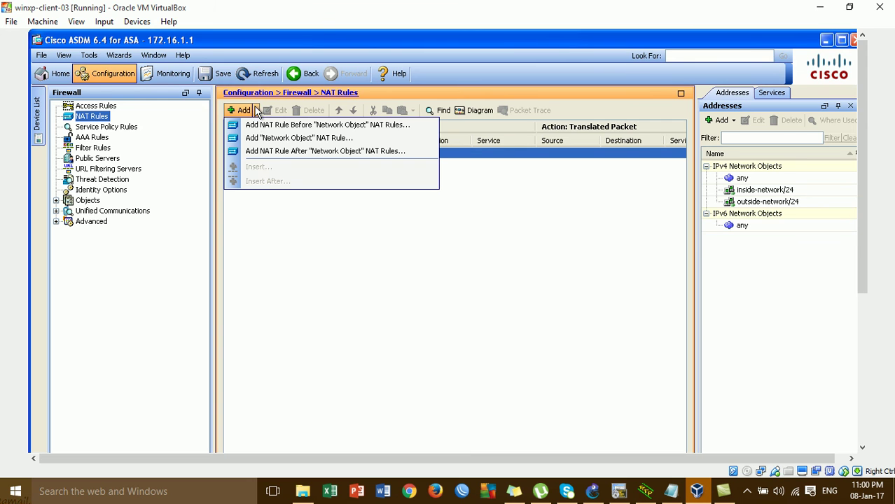
{"action": "left_click", "coordinate": [291, 140]}
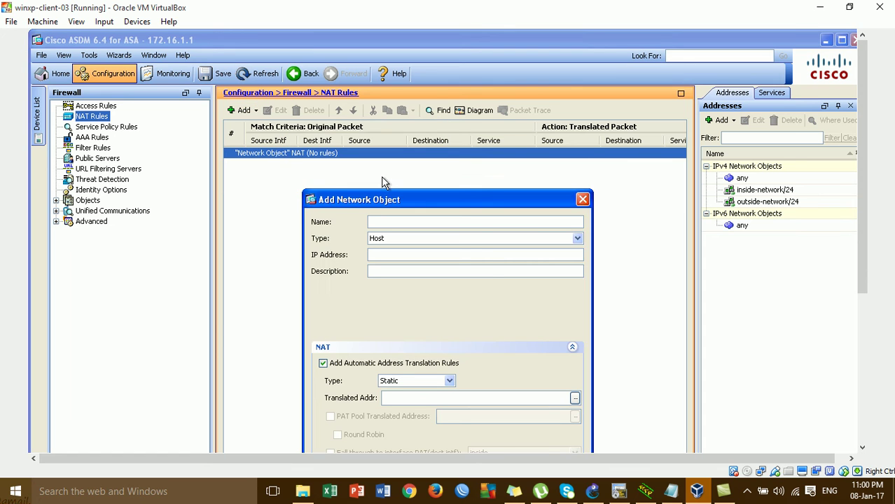
{"action": "left_click_drag", "start_coordinate": [385, 195], "coordinate": [379, 84]}
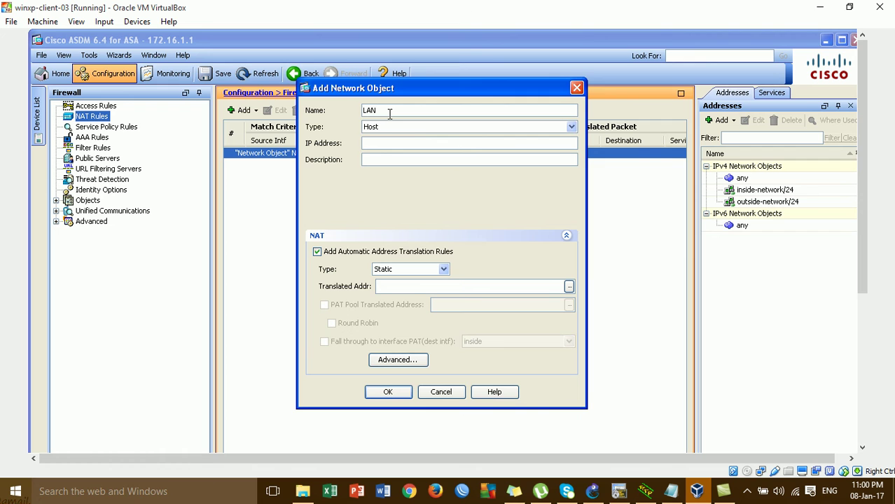
{"action": "left_click", "coordinate": [417, 123]}
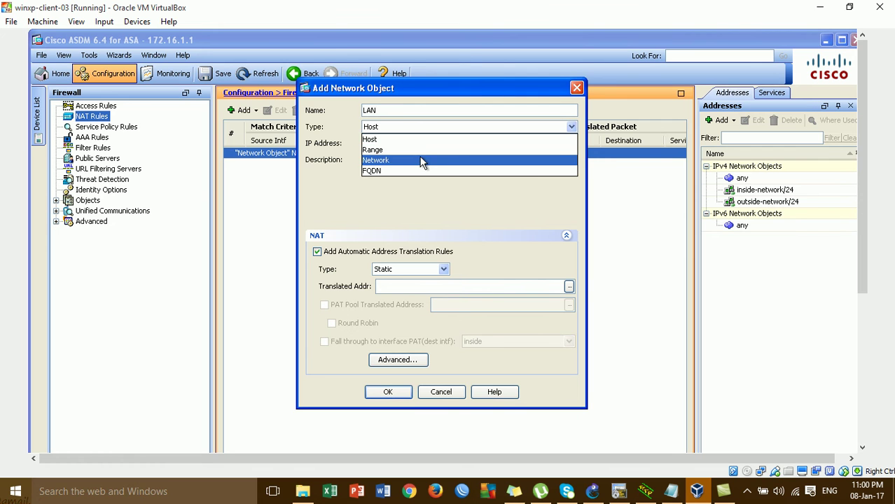
{"action": "left_click", "coordinate": [424, 159]}
{"action": "left_click", "coordinate": [423, 144]}
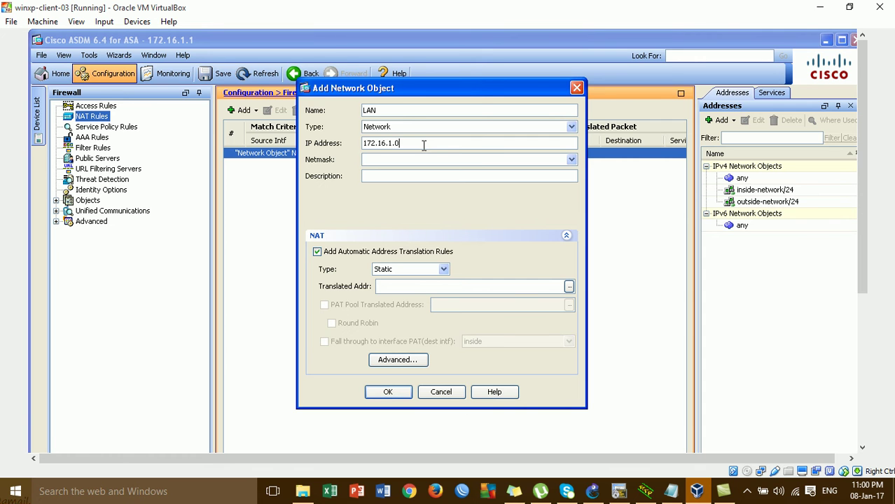
{"action": "left_click_drag", "start_coordinate": [464, 89], "coordinate": [465, 83]}
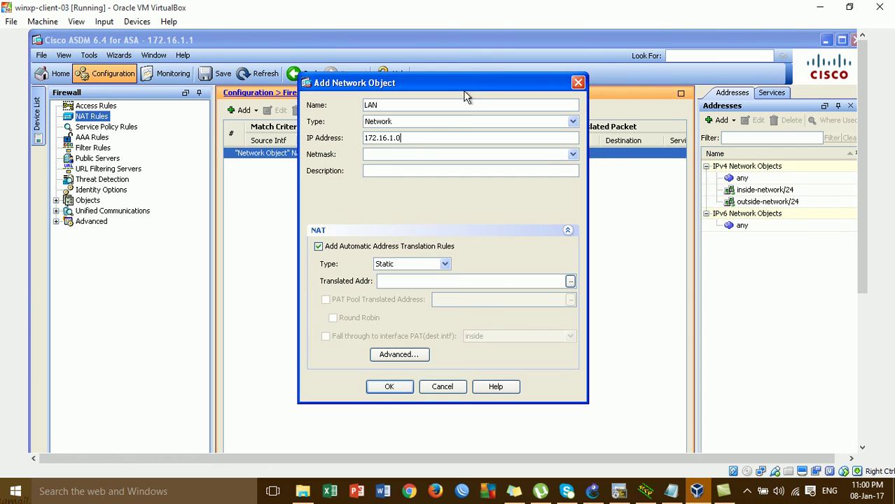
{"action": "left_click", "coordinate": [572, 154]}
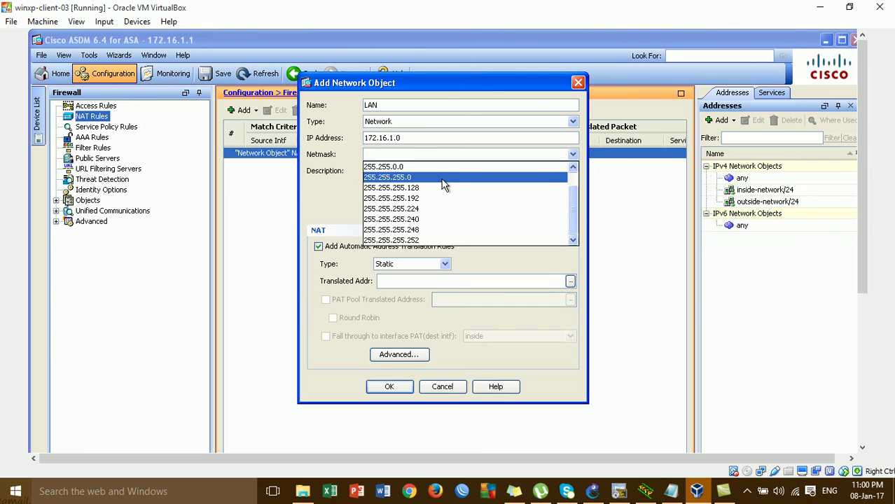
{"action": "left_click", "coordinate": [443, 179]}
Set Dynamic PAT (Hide) translating to the outside interface and create the rule.
{"action": "left_click", "coordinate": [444, 264]}
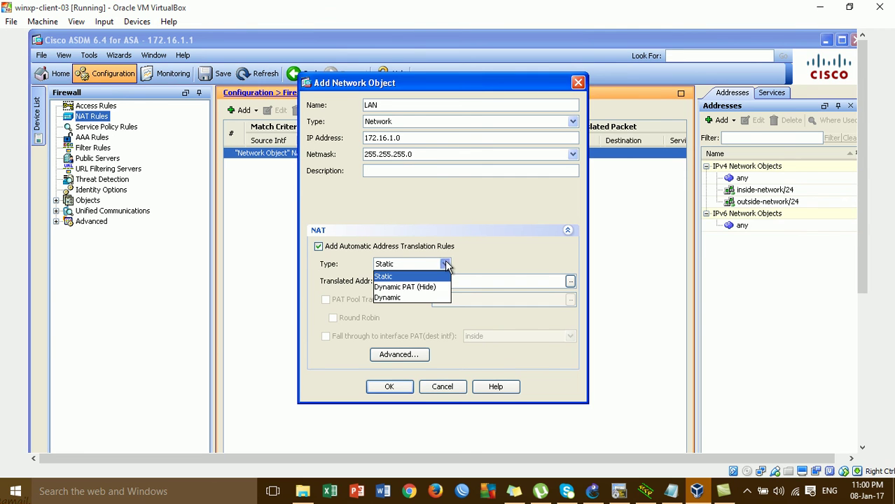
{"action": "left_click", "coordinate": [438, 287]}
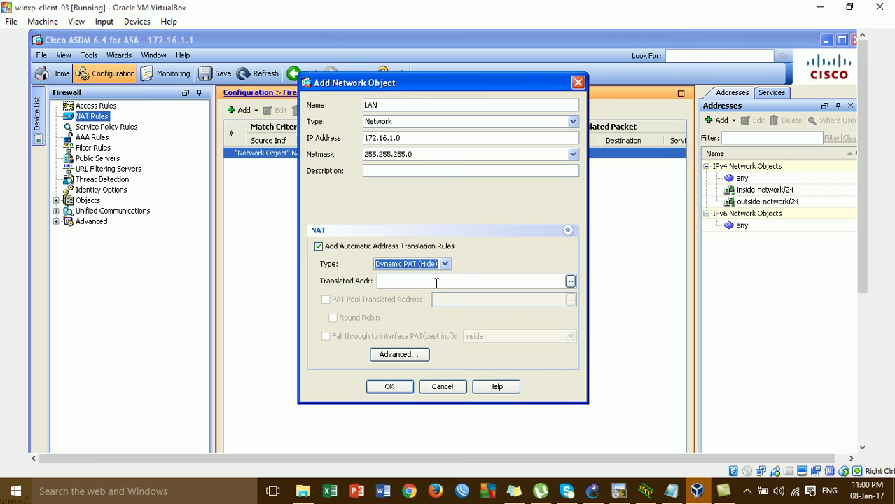
{"action": "left_click", "coordinate": [570, 281]}
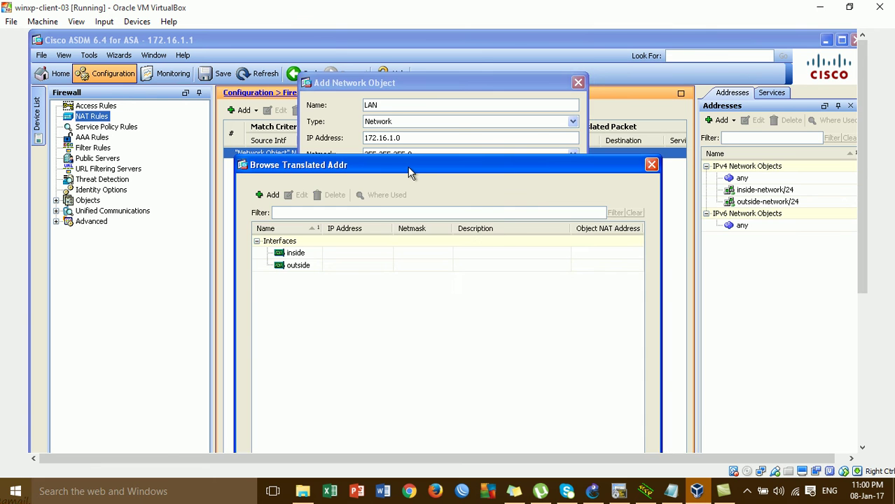
{"action": "left_click_drag", "start_coordinate": [407, 167], "coordinate": [381, 87]}
{"action": "left_click", "coordinate": [294, 219]}
{"action": "left_click", "coordinate": [299, 416]}
{"action": "left_click", "coordinate": [564, 449]}
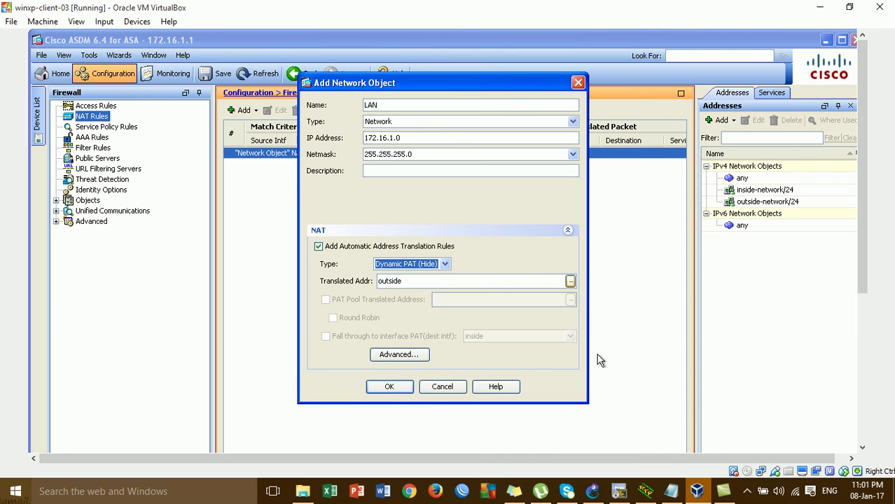
{"action": "left_click", "coordinate": [404, 390]}
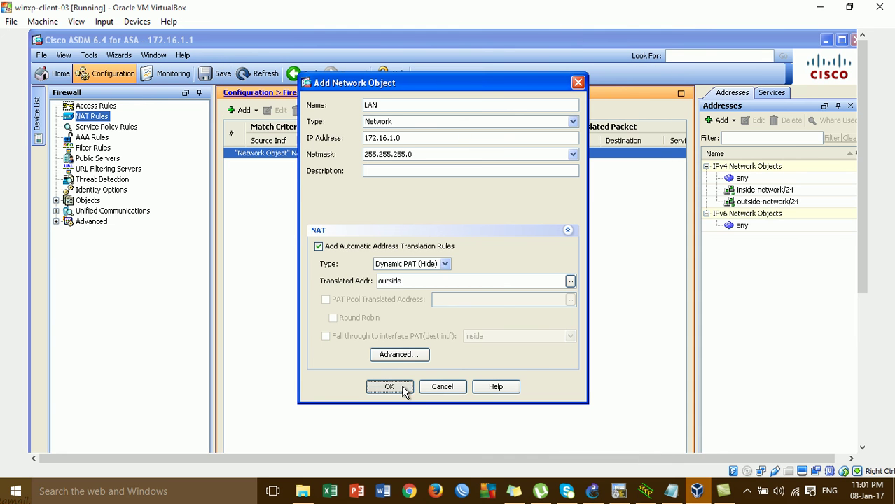
{"action": "left_click", "coordinate": [826, 40]}
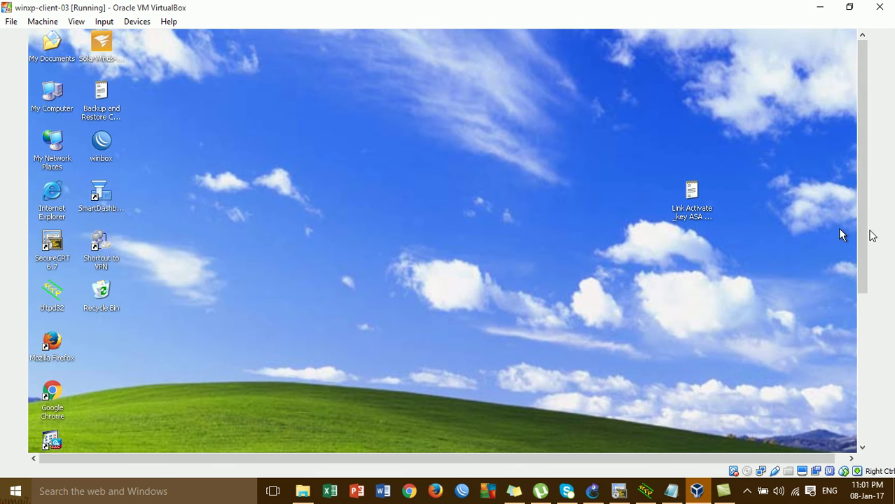
{"action": "left_click_drag", "start_coordinate": [862, 240], "coordinate": [868, 386]}
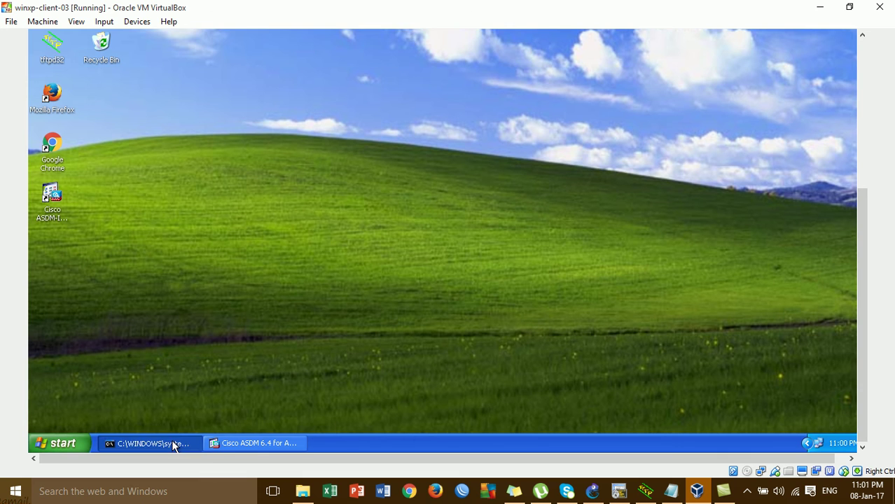
{"action": "left_click_drag", "start_coordinate": [865, 286], "coordinate": [857, 140]}
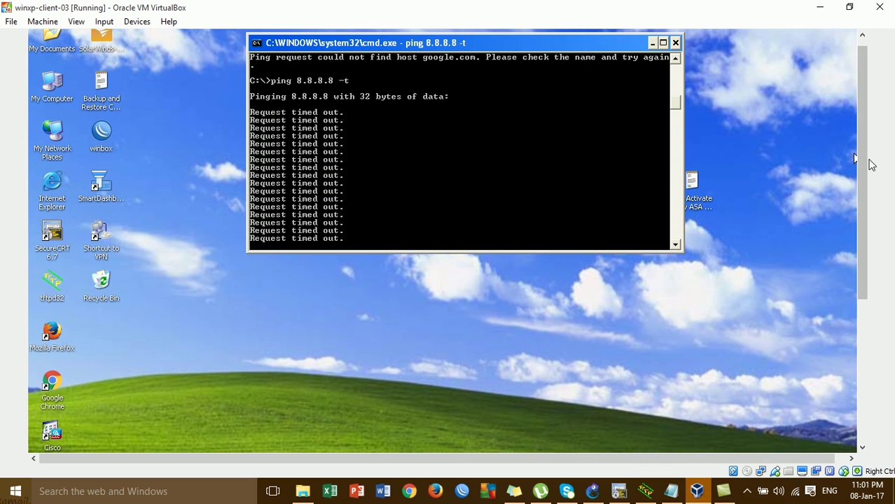
{"action": "left_click_drag", "start_coordinate": [863, 163], "coordinate": [866, 317]}
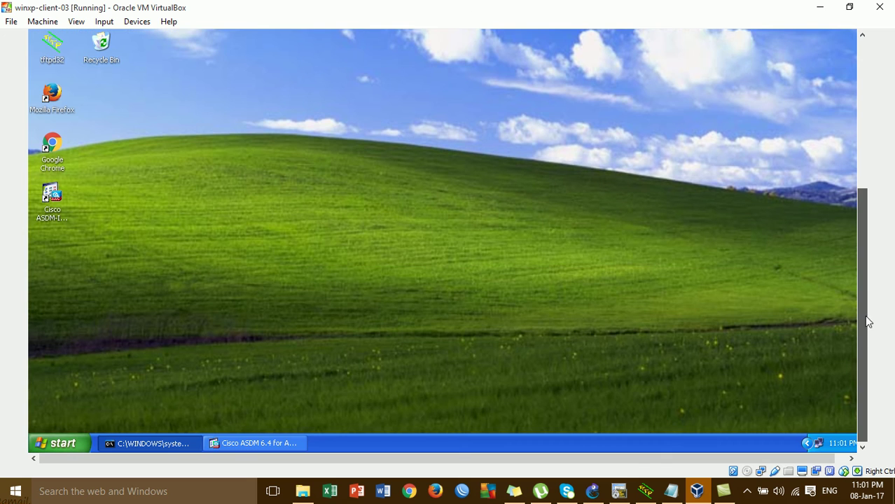
{"action": "left_click", "coordinate": [246, 443]}
{"action": "left_click_drag", "start_coordinate": [861, 193], "coordinate": [854, 123]}
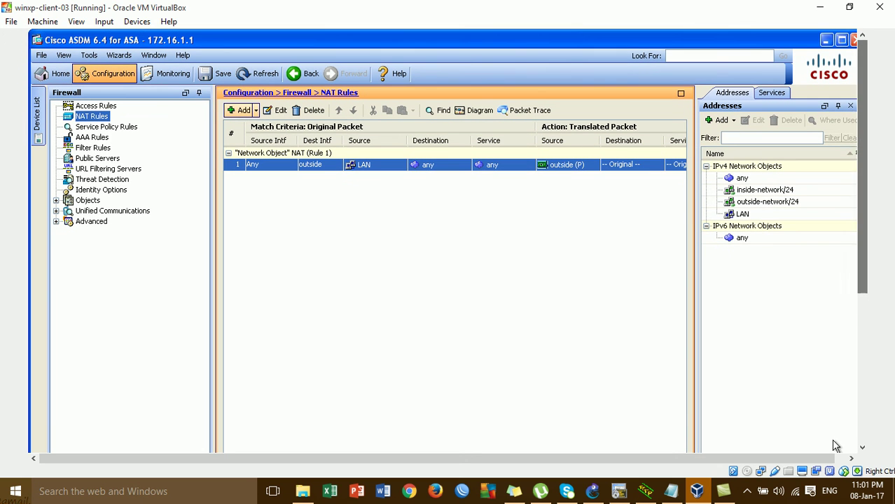
Add an outside-interface access rule permitting any source to any destination, with logging disabled.
{"action": "left_click", "coordinate": [105, 109]}
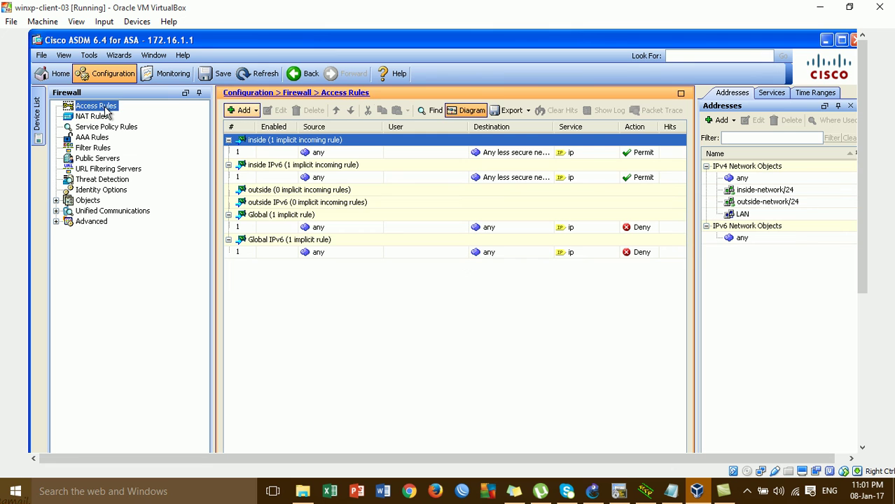
{"action": "left_click", "coordinate": [256, 109]}
{"action": "left_click", "coordinate": [265, 126]}
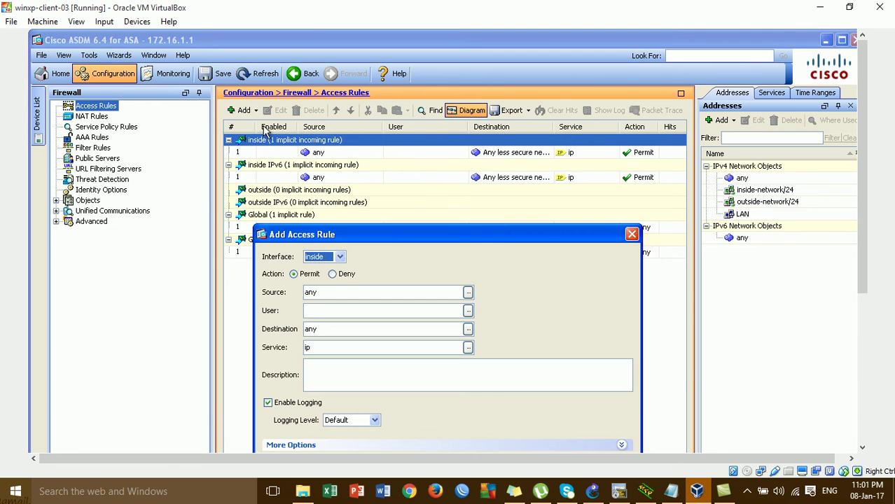
{"action": "left_click_drag", "start_coordinate": [329, 238], "coordinate": [320, 76]}
{"action": "left_click", "coordinate": [323, 93]}
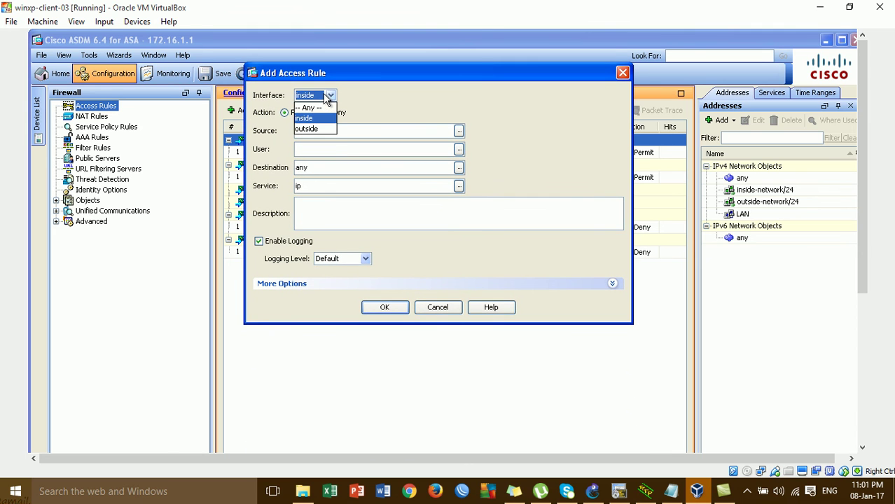
{"action": "left_click", "coordinate": [326, 130]}
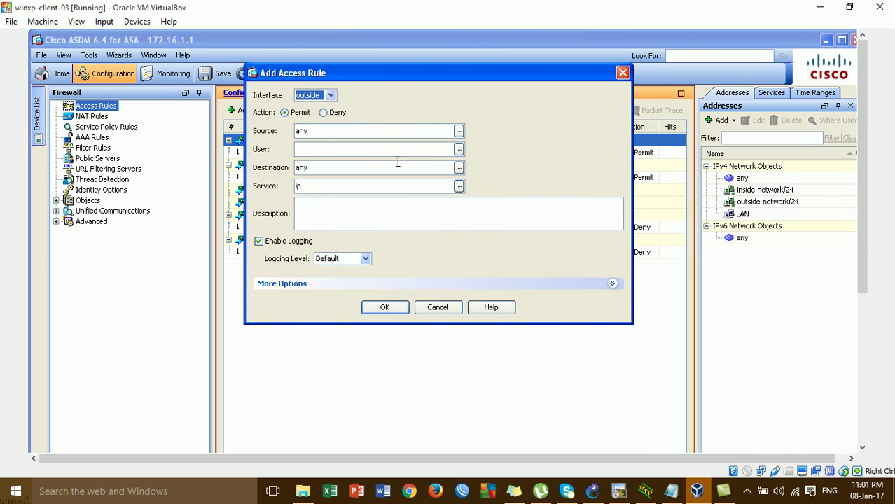
{"action": "double_click", "coordinate": [320, 131]}
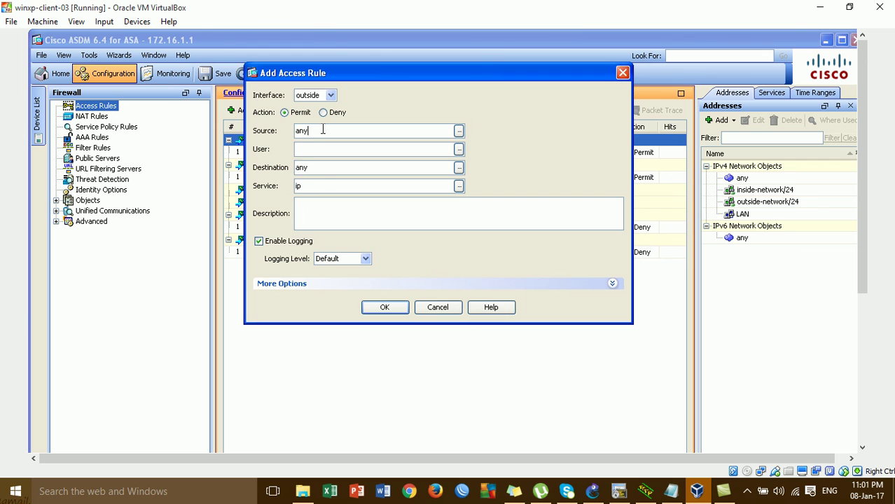
{"action": "double_click", "coordinate": [310, 168]}
{"action": "left_click", "coordinate": [310, 242]}
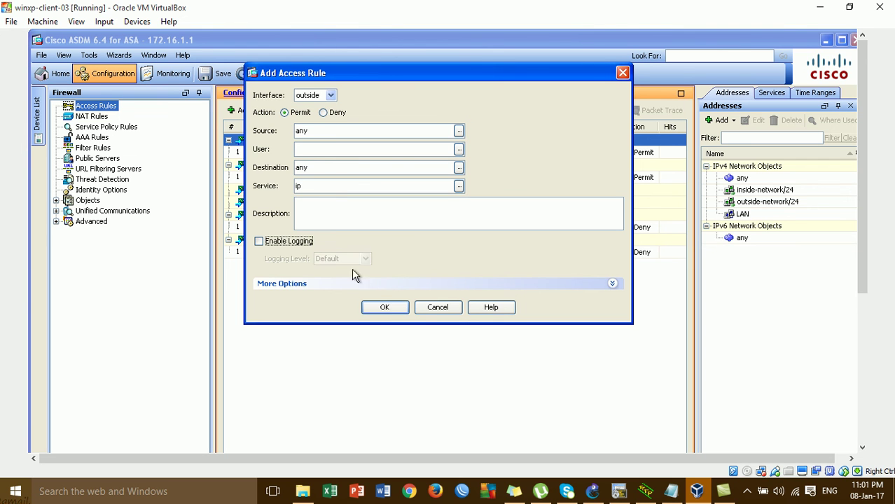
{"action": "left_click", "coordinate": [390, 307]}
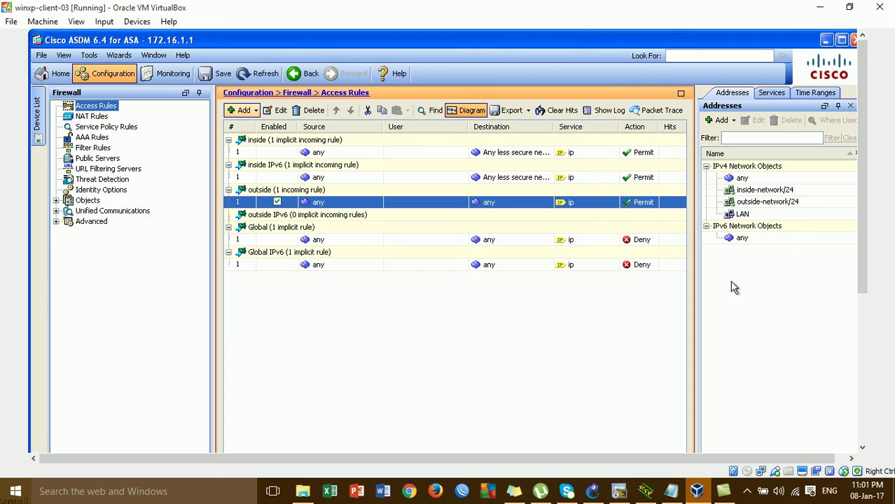
Apply the new access rule configuration to the firewall.
{"action": "left_click_drag", "start_coordinate": [859, 207], "coordinate": [864, 390]}
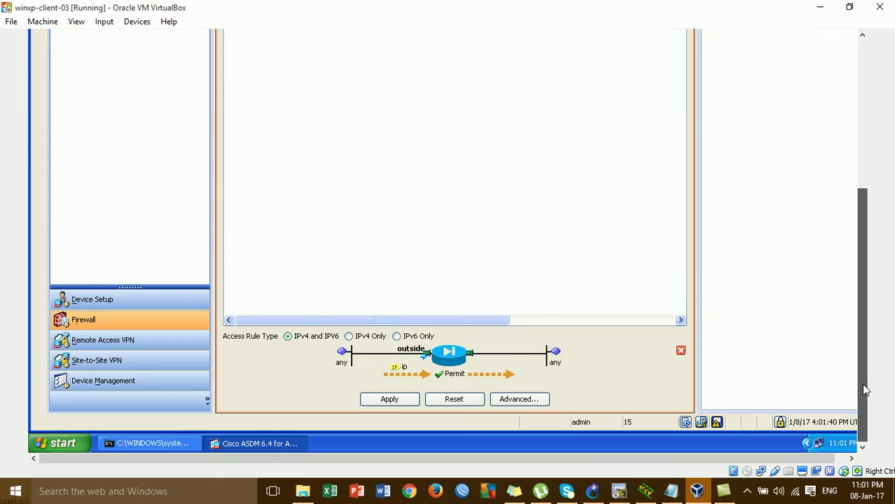
{"action": "left_click", "coordinate": [399, 400]}
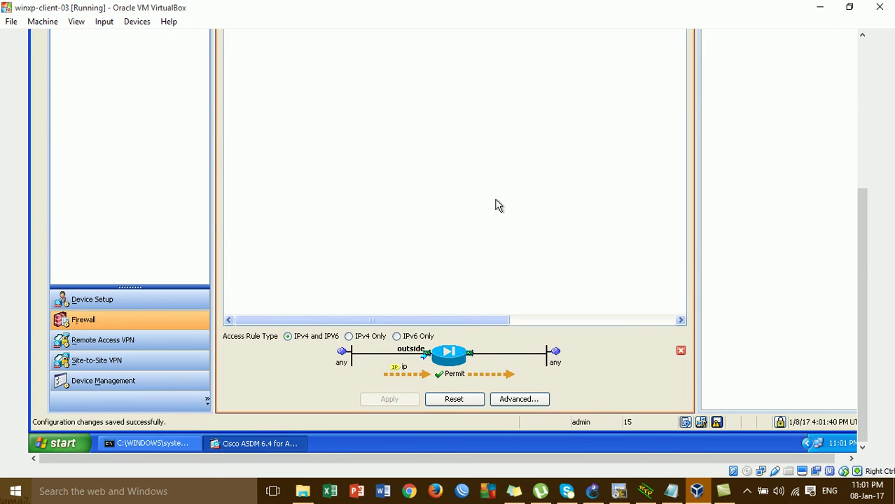
{"action": "left_click_drag", "start_coordinate": [865, 279], "coordinate": [861, 70]}
Stop the continuous 8.8.8.8 ping, then ping google.com and get 4 of 4 replies from 216.58.200.14.
{"action": "left_click", "coordinate": [828, 44]}
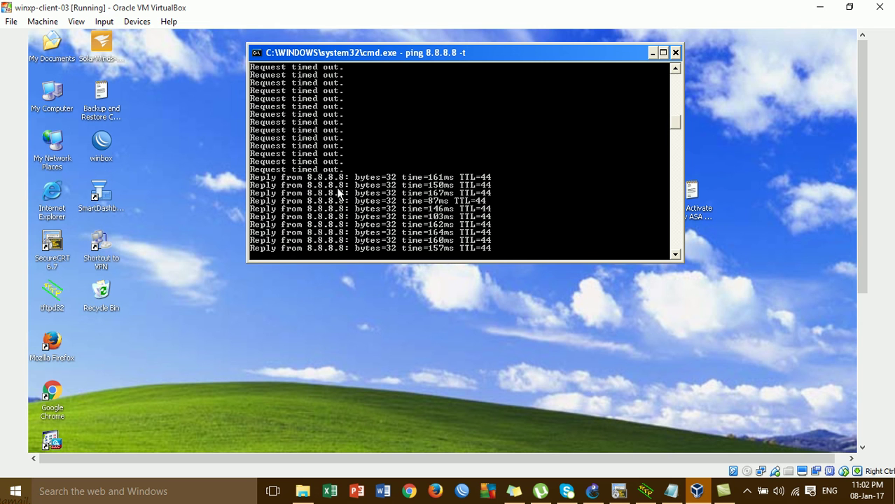
{"action": "key", "text": "ctrl+c"}
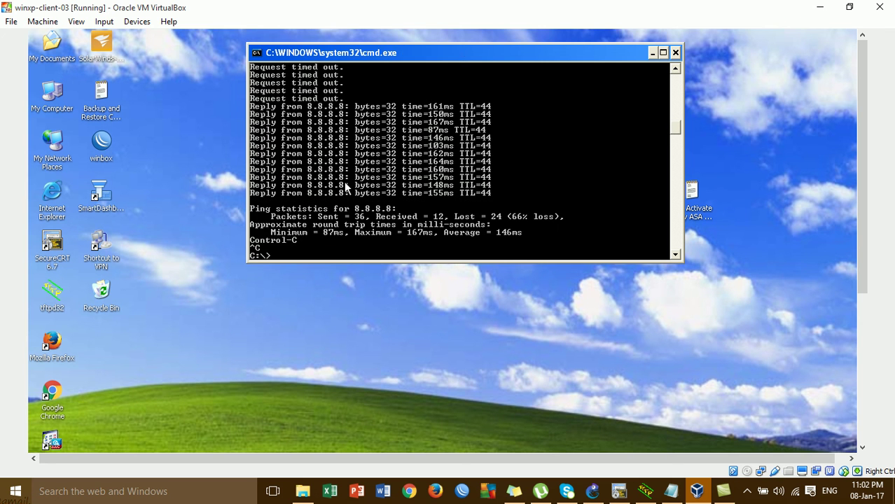
{"action": "type", "text": "ping google.com"}
{"action": "key", "text": "Return"}
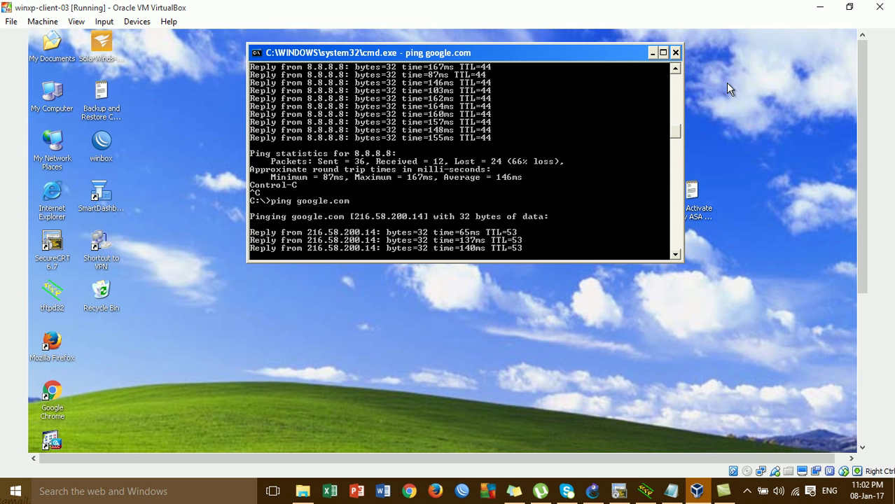
{"action": "left_click", "coordinate": [652, 53]}
Launch Mozilla Firefox and load google.com.
{"action": "double_click", "coordinate": [63, 343]}
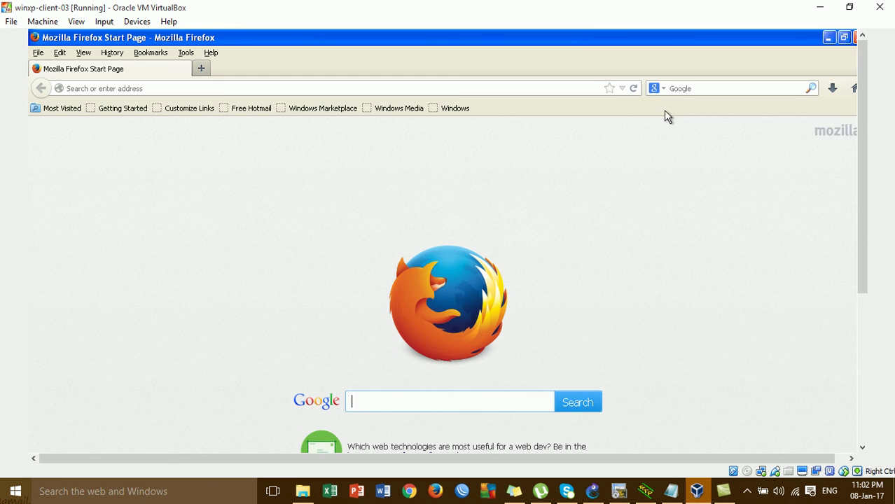
{"action": "left_click", "coordinate": [567, 91]}
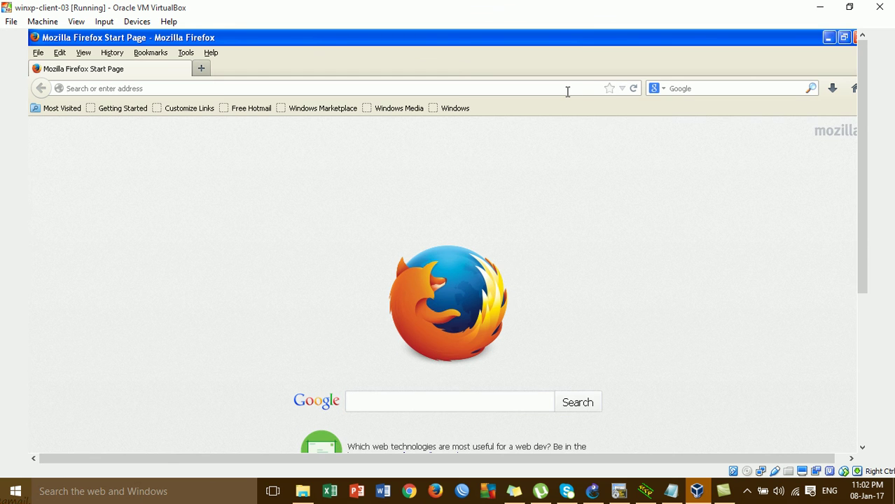
{"action": "type", "text": "google.com/"}
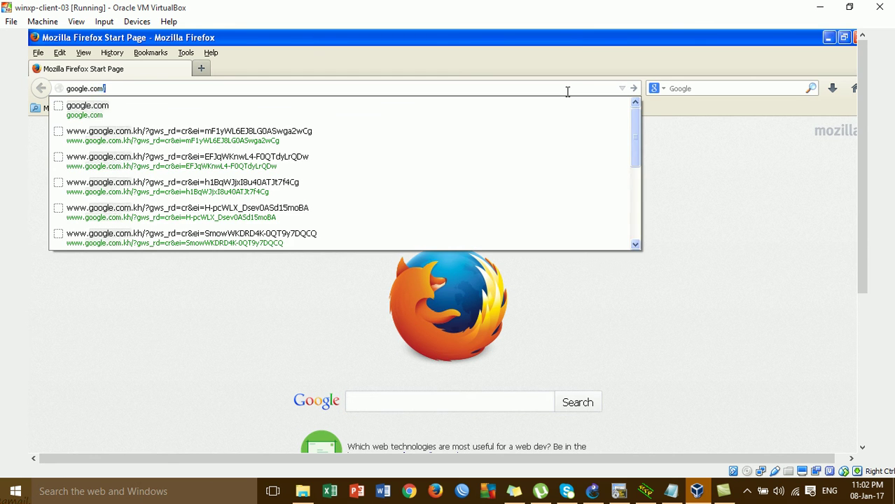
{"action": "key", "text": "Return"}
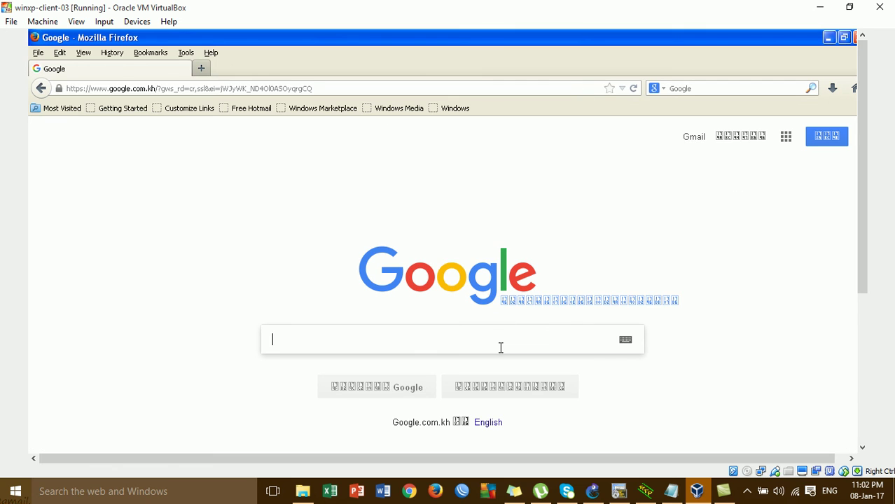
Search for cisco asa and open the Router-Switch Cisco ASA 5500 Series page, scrolling its product list.
{"action": "type", "text": "cisco asa"}
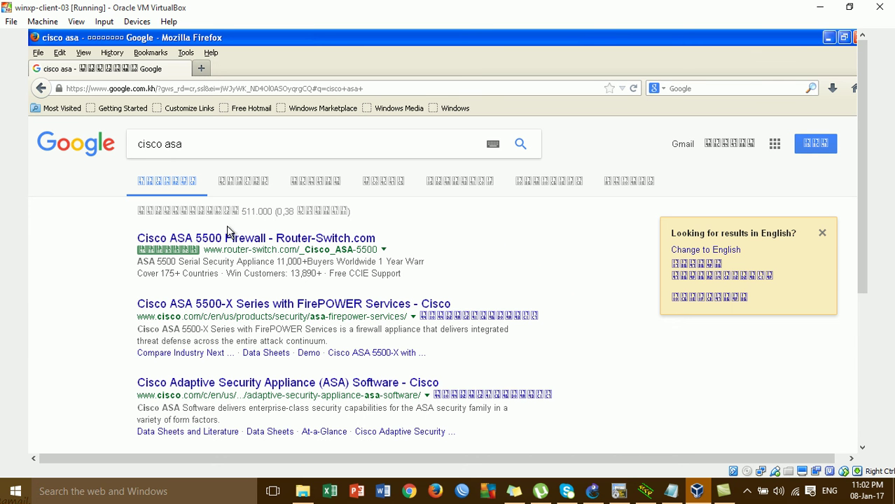
{"action": "left_click", "coordinate": [233, 241]}
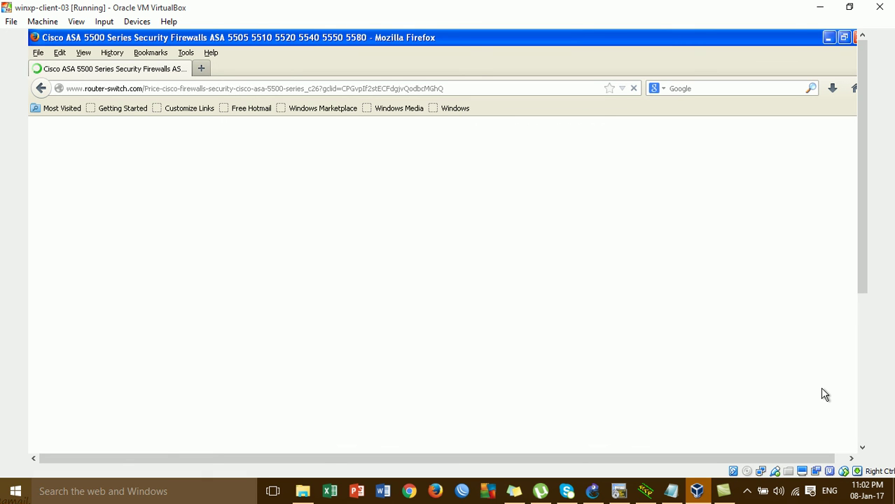
{"action": "scroll", "coordinate": [856, 380], "scroll_direction": "down", "scroll_amount": 5}
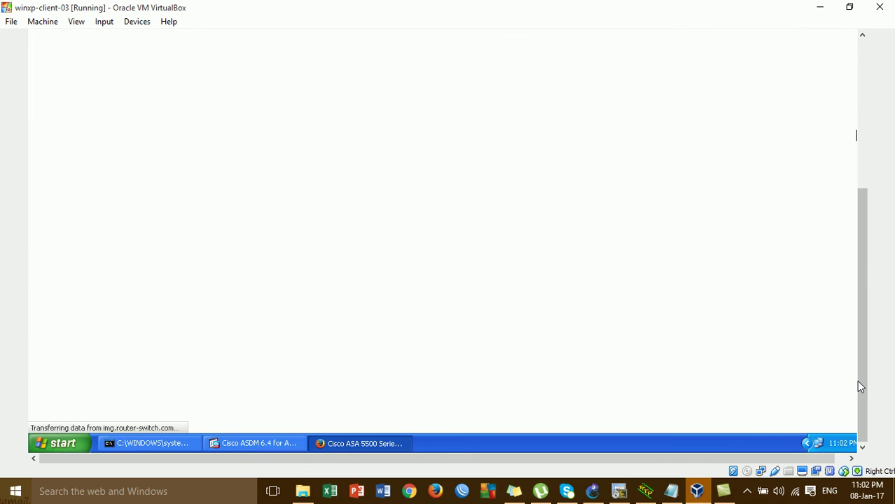
{"action": "left_click_drag", "start_coordinate": [859, 382], "coordinate": [855, 254]}
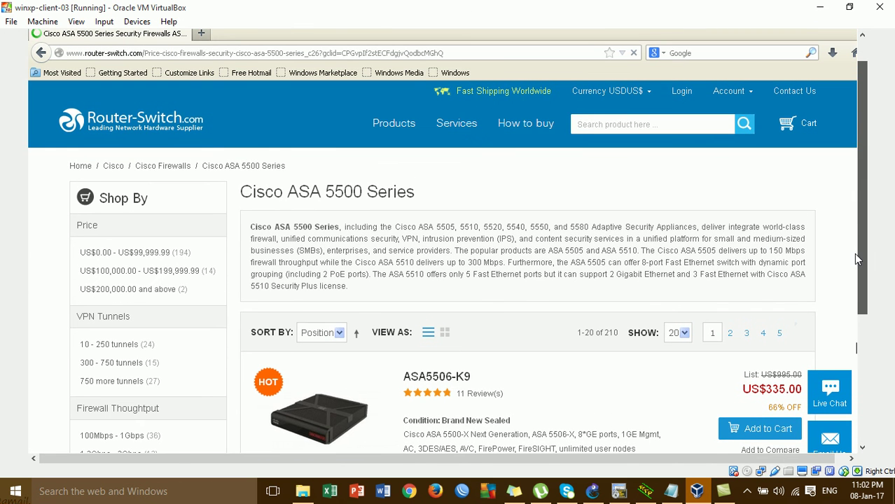
{"action": "mouse_move", "coordinate": [854, 252]}
{"action": "left_mouse_down"}
{"action": "mouse_move", "coordinate": [852, 235]}
{"action": "mouse_move", "coordinate": [853, 332]}
{"action": "mouse_move", "coordinate": [854, 235]}
{"action": "left_mouse_up"}
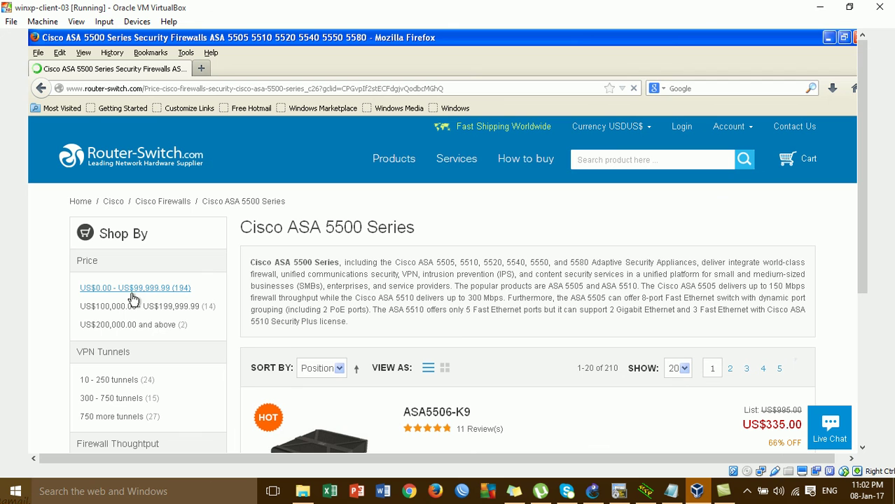
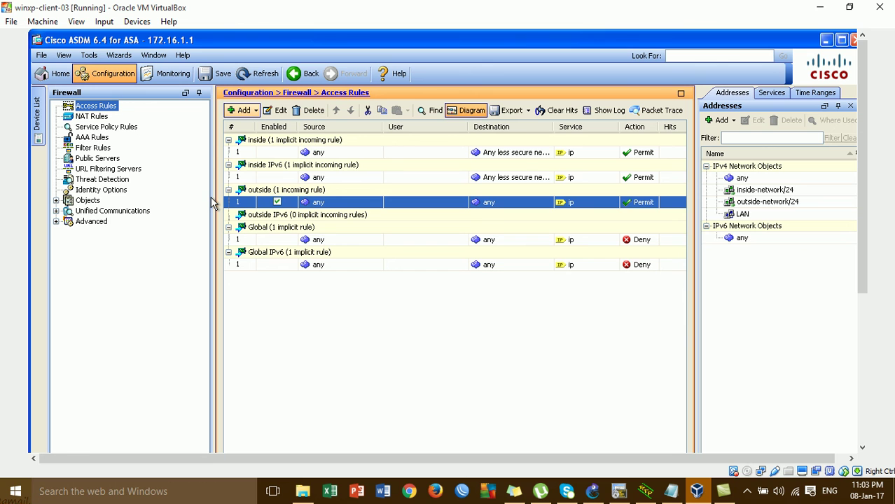
Show the NAT rules, check the GNS3 topology, and return to ASDM.
{"action": "left_click", "coordinate": [89, 116]}
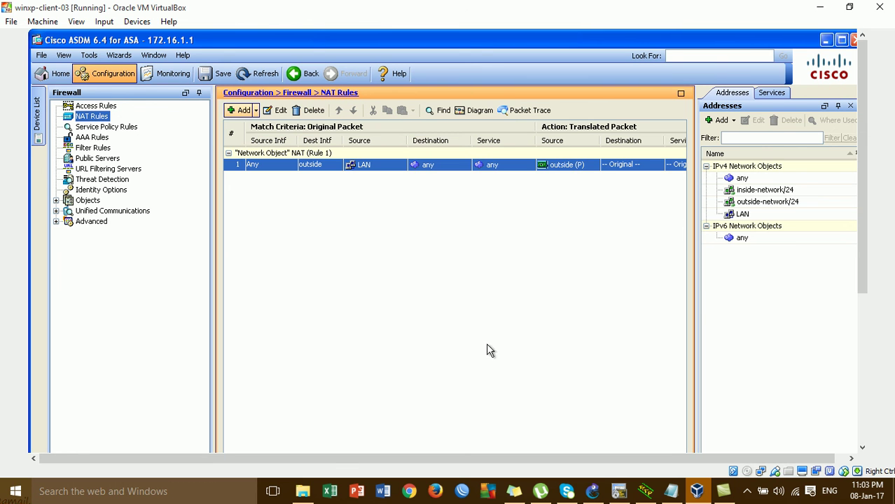
{"action": "left_click", "coordinate": [593, 490]}
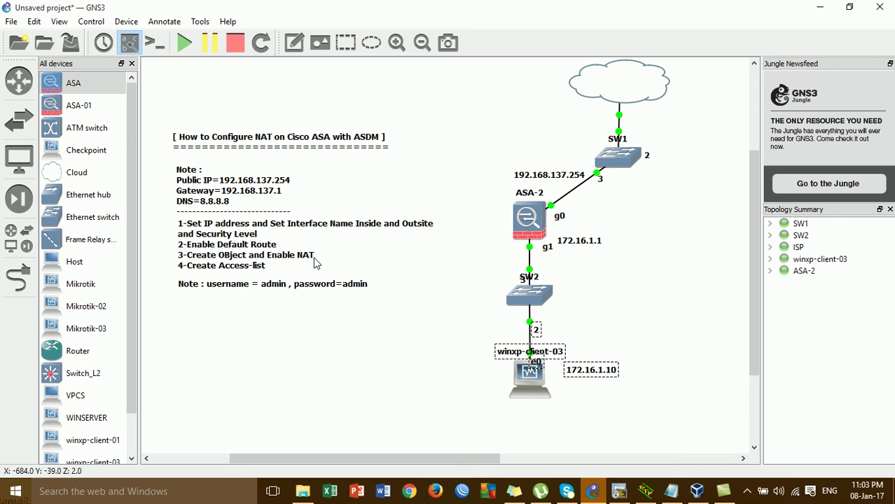
{"action": "left_click", "coordinate": [819, 7]}
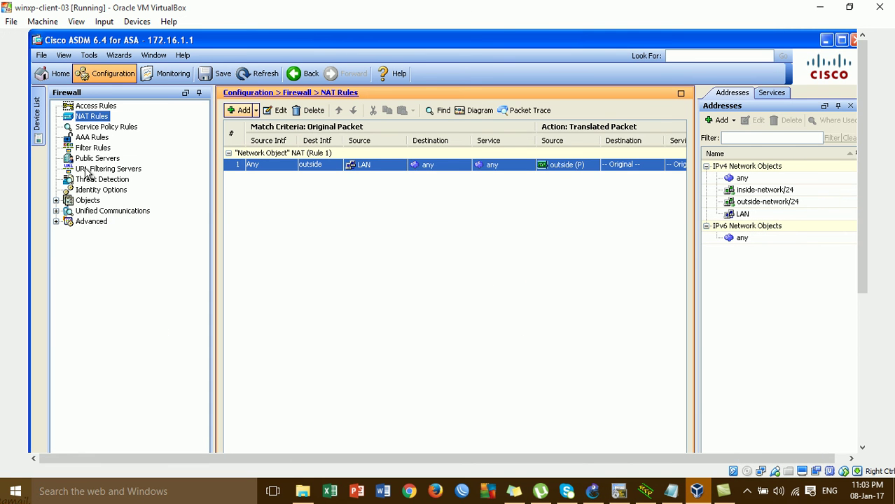
Reopen the LAN 172.16.1.0/24 object and confirm its Dynamic PAT (Hide) translation to outside.
{"action": "left_click", "coordinate": [98, 106]}
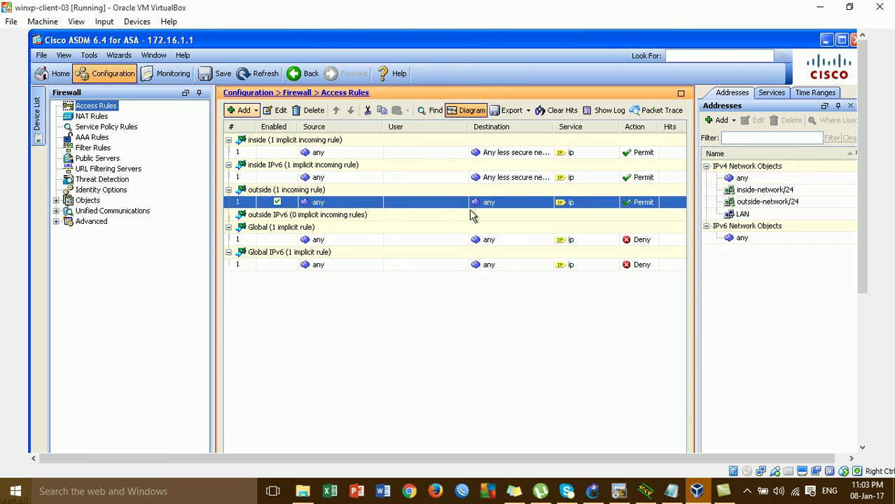
{"action": "left_click", "coordinate": [89, 117]}
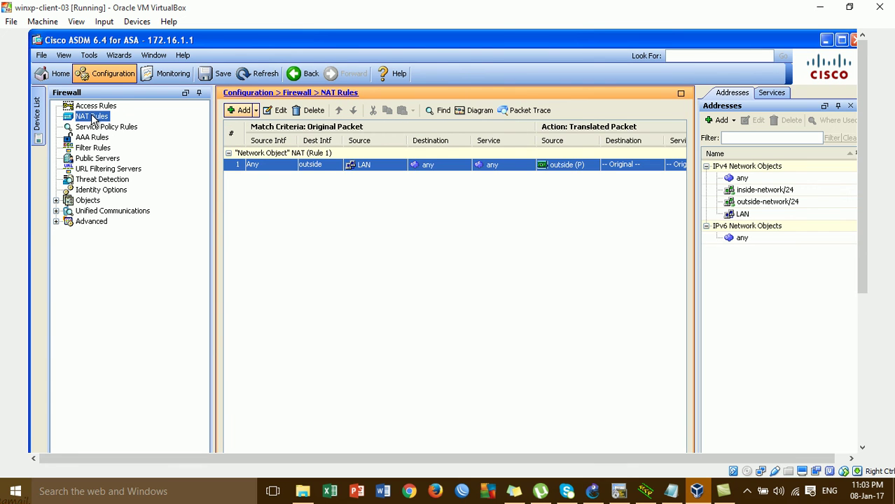
{"action": "double_click", "coordinate": [315, 164]}
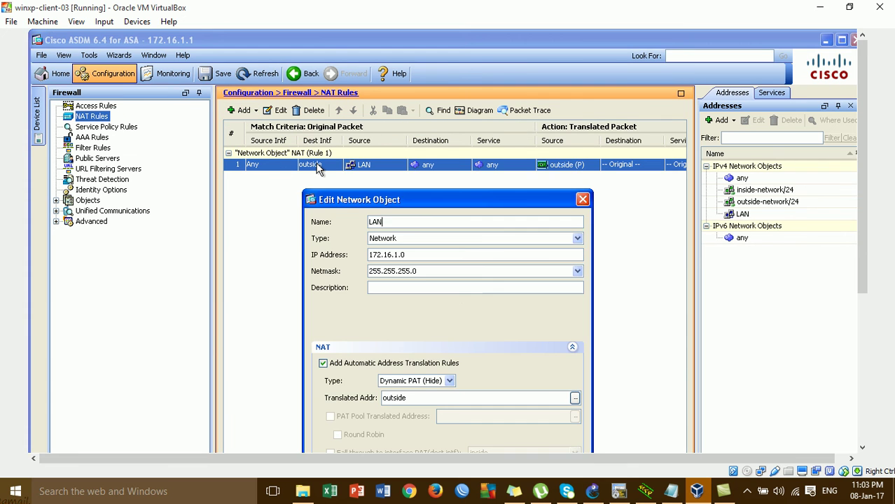
{"action": "left_click_drag", "start_coordinate": [382, 204], "coordinate": [394, 68]}
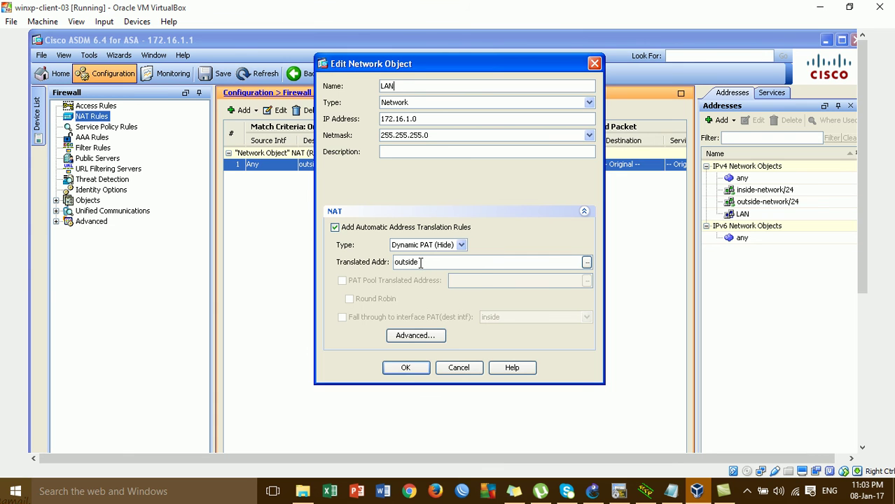
{"action": "left_click", "coordinate": [405, 367]}
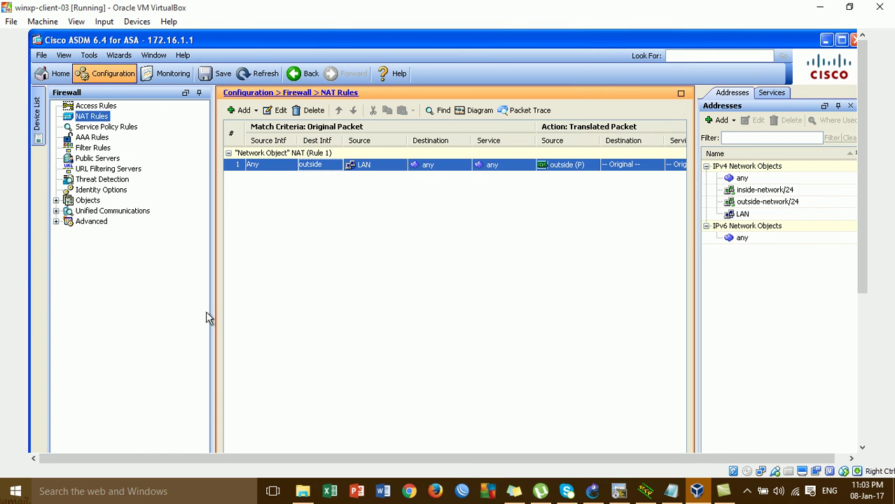
{"action": "left_click", "coordinate": [862, 319]}
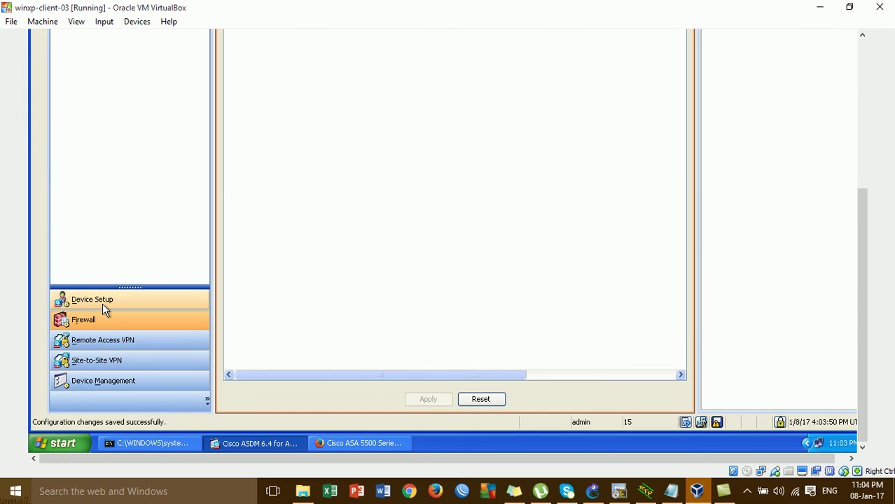
Verify the IPv4 default static route via outside to gateway 192.168.137.1, then minimize ASDM.
{"action": "left_click", "coordinate": [103, 307]}
{"action": "left_click", "coordinate": [860, 142]}
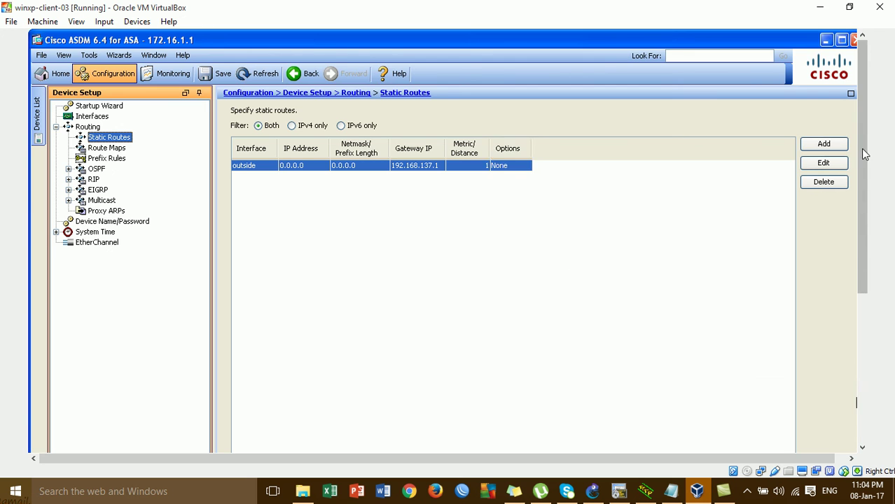
{"action": "left_click", "coordinate": [96, 128]}
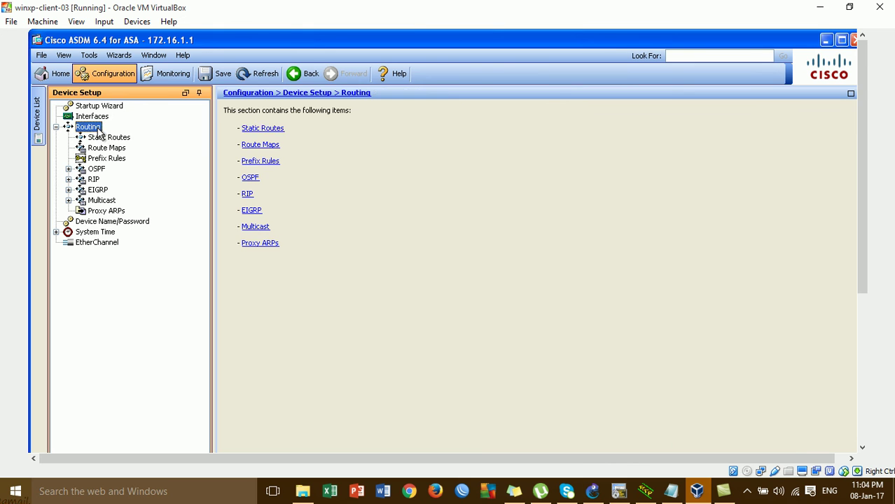
{"action": "left_click", "coordinate": [107, 137]}
{"action": "left_click", "coordinate": [312, 131]}
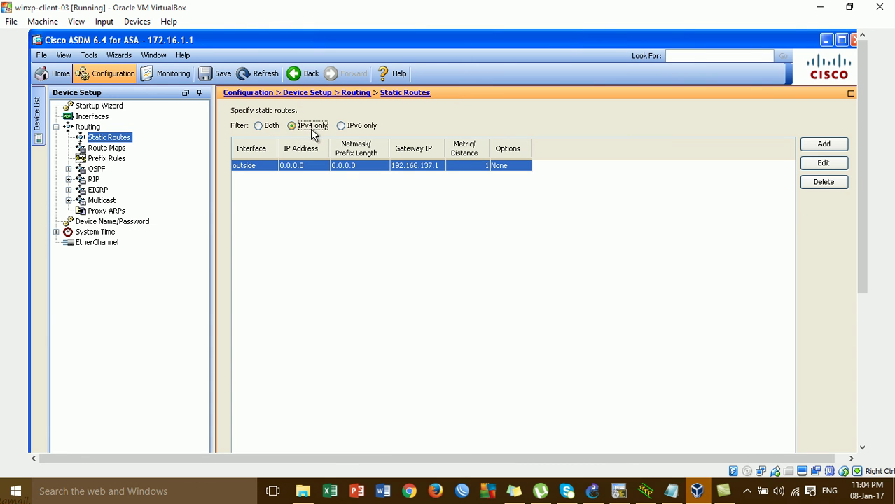
{"action": "double_click", "coordinate": [312, 165]}
{"action": "left_click_drag", "start_coordinate": [389, 236], "coordinate": [446, 54]}
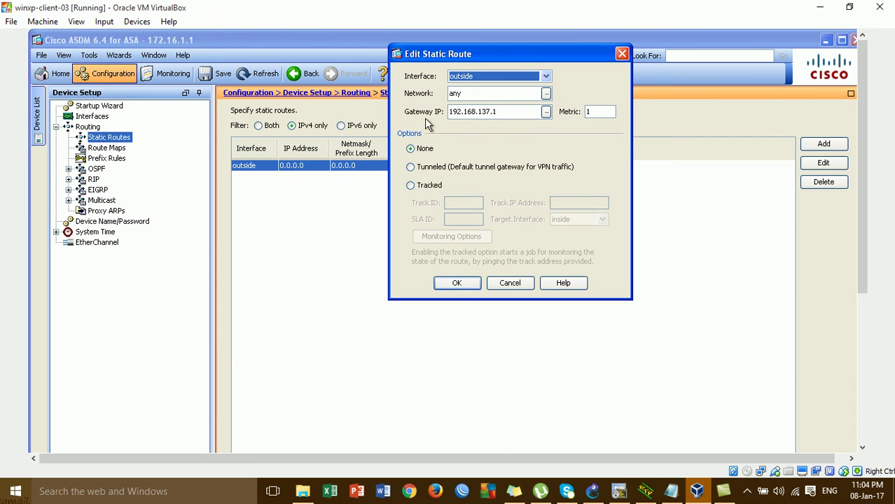
{"action": "left_click", "coordinate": [456, 282]}
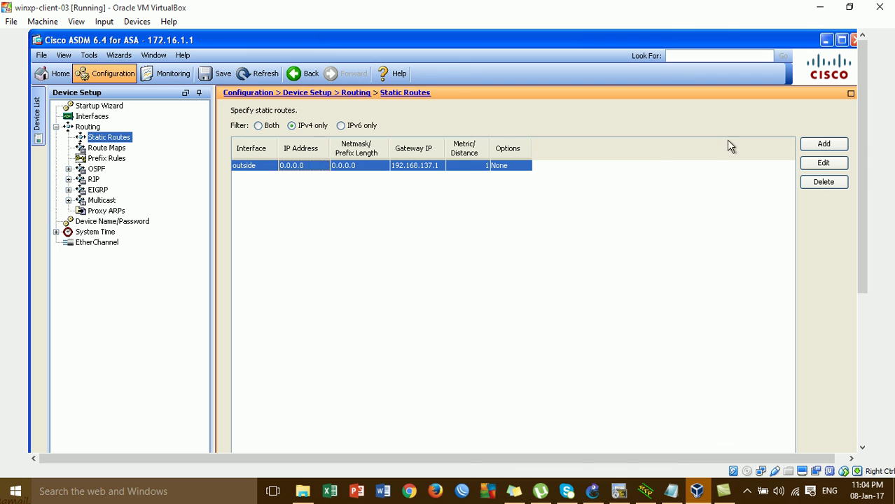
{"action": "left_click", "coordinate": [826, 42]}
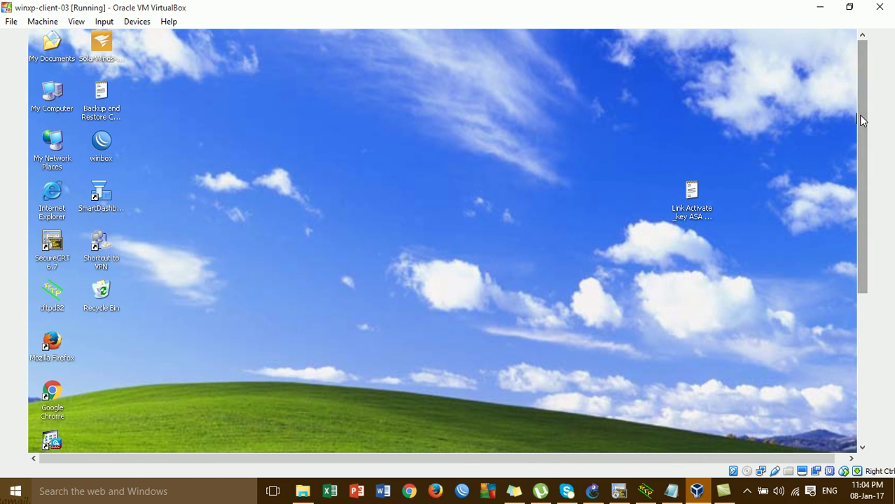
Minimize the VirtualBox machine and bring up the Camtasia Recorder controls from the tray.
{"action": "mouse_move", "coordinate": [861, 120]}
{"action": "left_mouse_down"}
{"action": "mouse_move", "coordinate": [869, 132]}
{"action": "mouse_move", "coordinate": [865, 123]}
{"action": "left_mouse_up"}
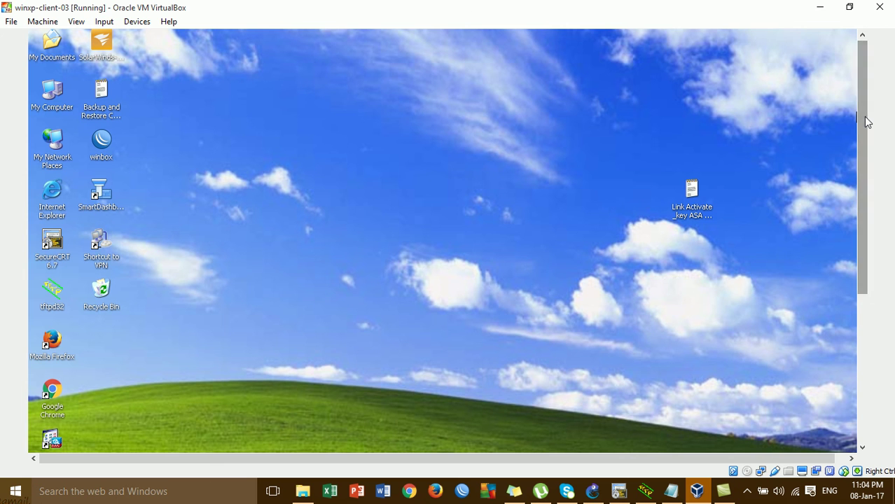
{"action": "left_click", "coordinate": [820, 7]}
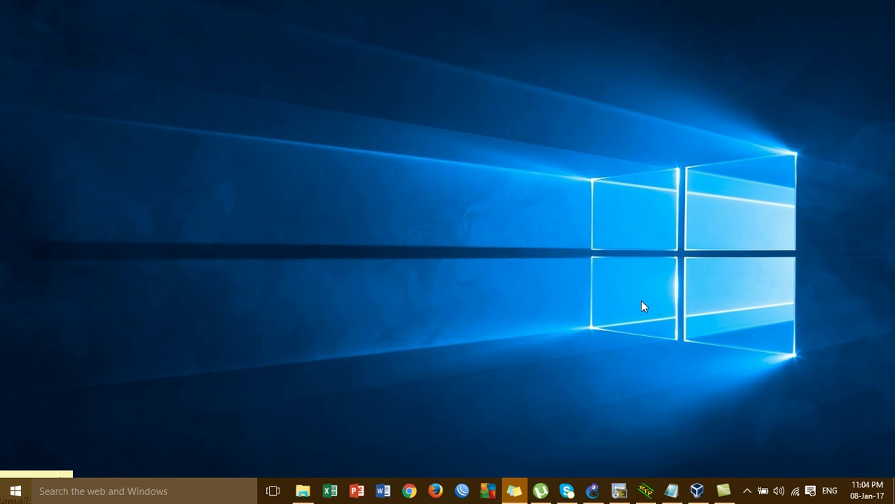
{"action": "left_click", "coordinate": [747, 490]}
{"action": "left_click", "coordinate": [735, 464]}
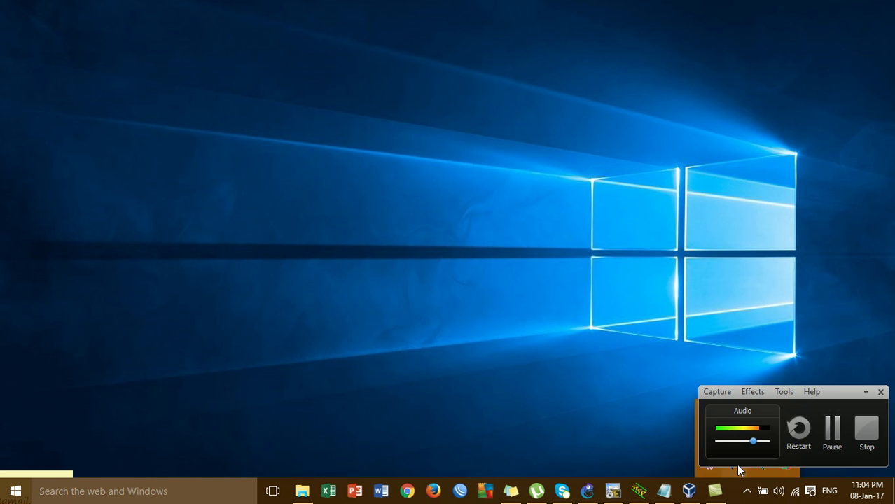